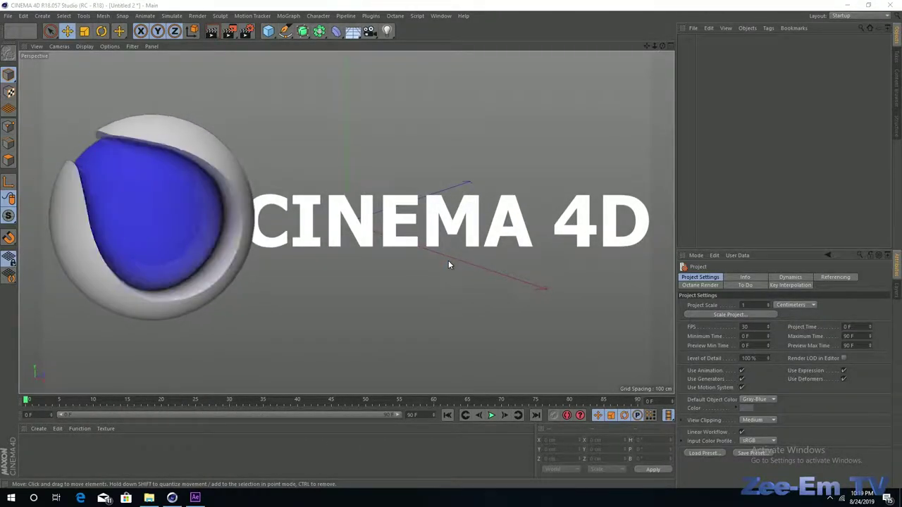
# Switch to After Effects, look up the project's options for creating a new MAXON CINEMA 4D file, and return to Cinema 4D.
pyautogui.click(195, 498)
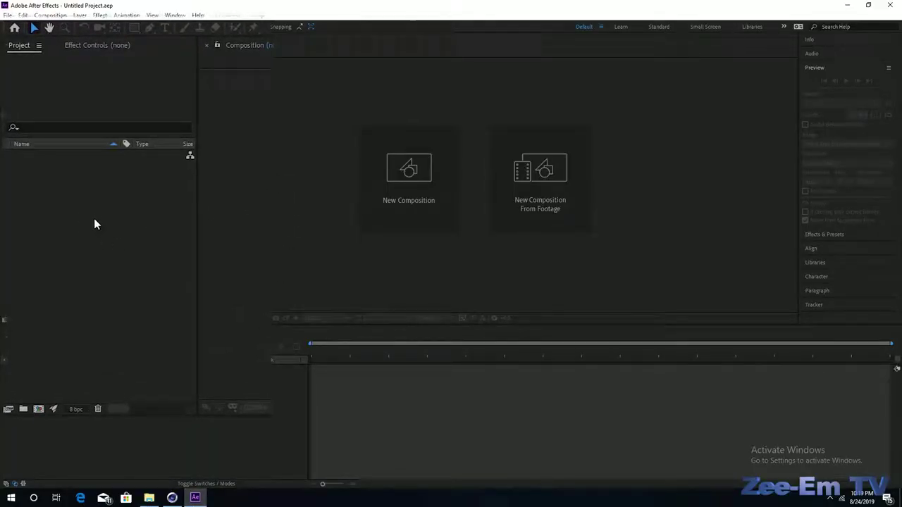
pyautogui.rightClick(96, 223)
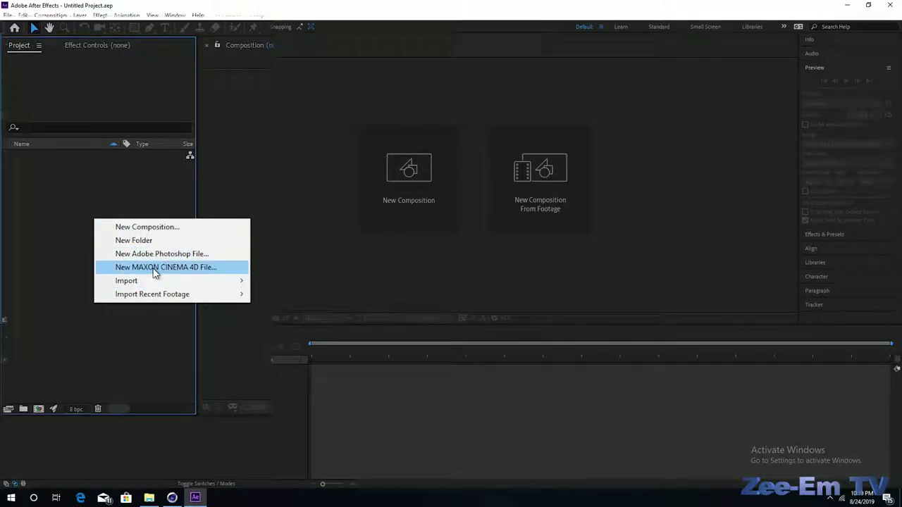
pyautogui.click(43, 220)
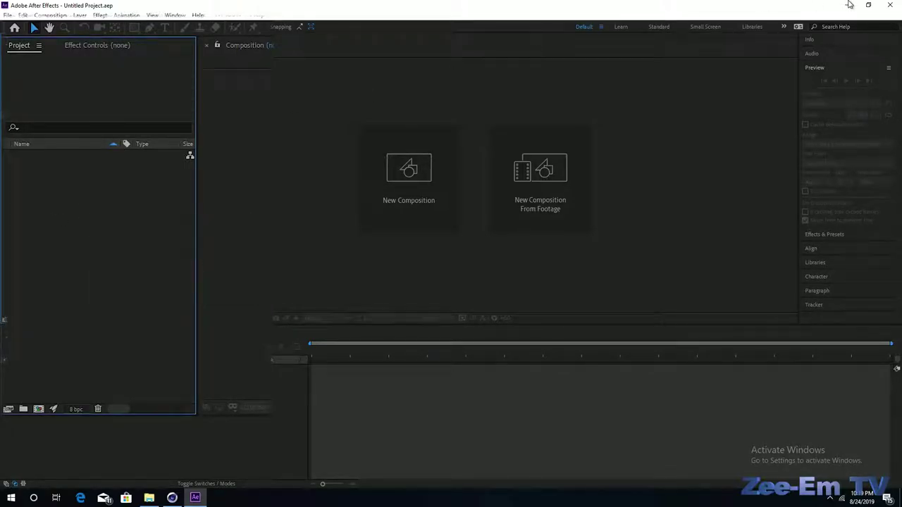
pyautogui.click(848, 5)
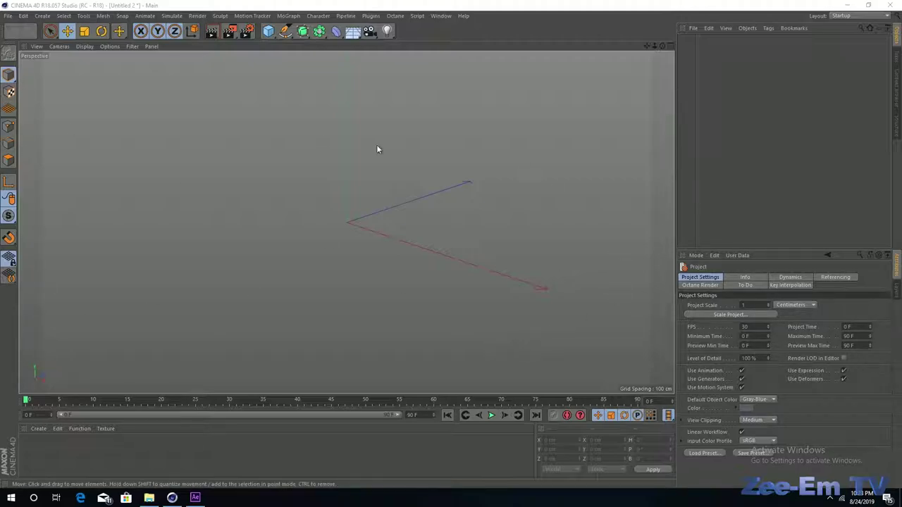
pyautogui.hotkey('ctrl', 'F9')
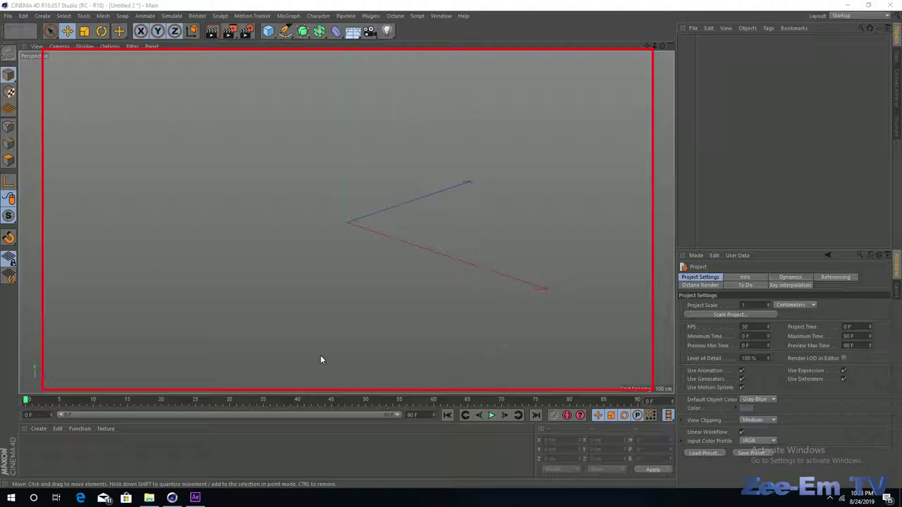
pyautogui.hotkey('ctrl', 'F9')
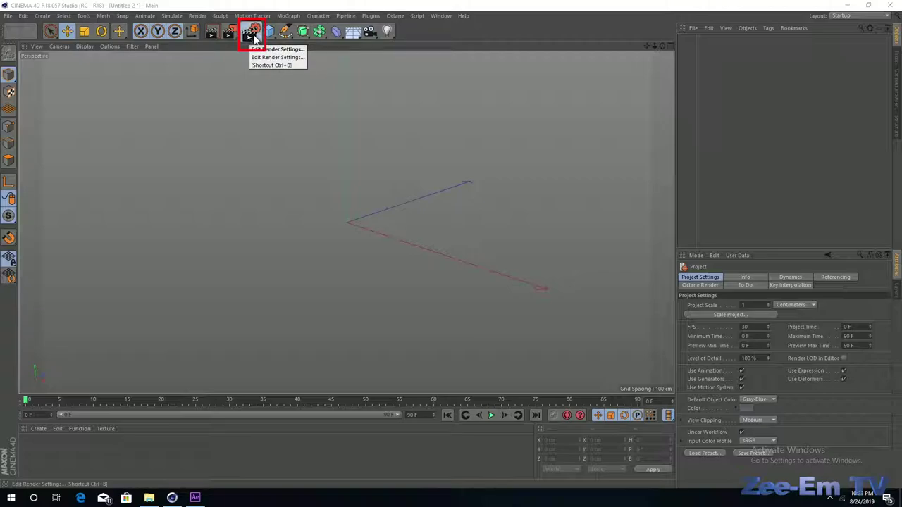
# Open the render settings and apply the 160 x 120 screen preset to the output.
pyautogui.click(253, 37)
pyautogui.moveTo(543, 181); pyautogui.dragTo(633, 130)
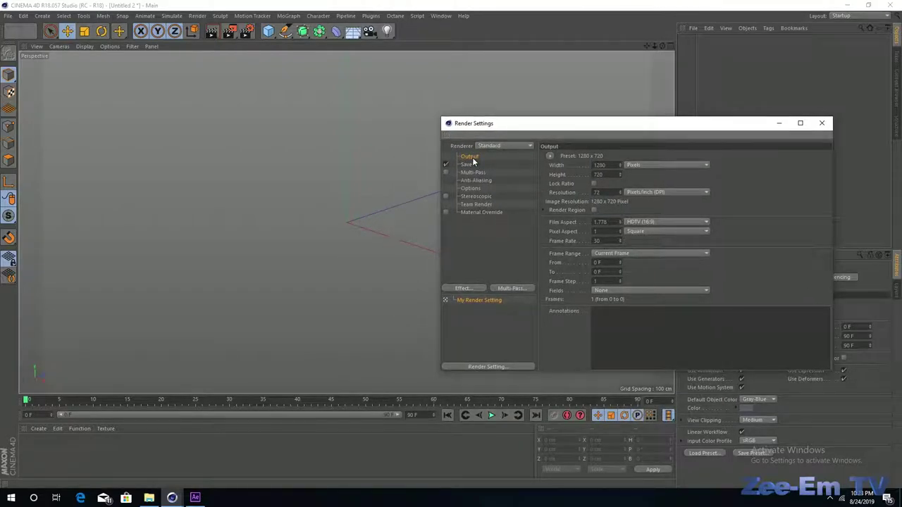
pyautogui.click(550, 157)
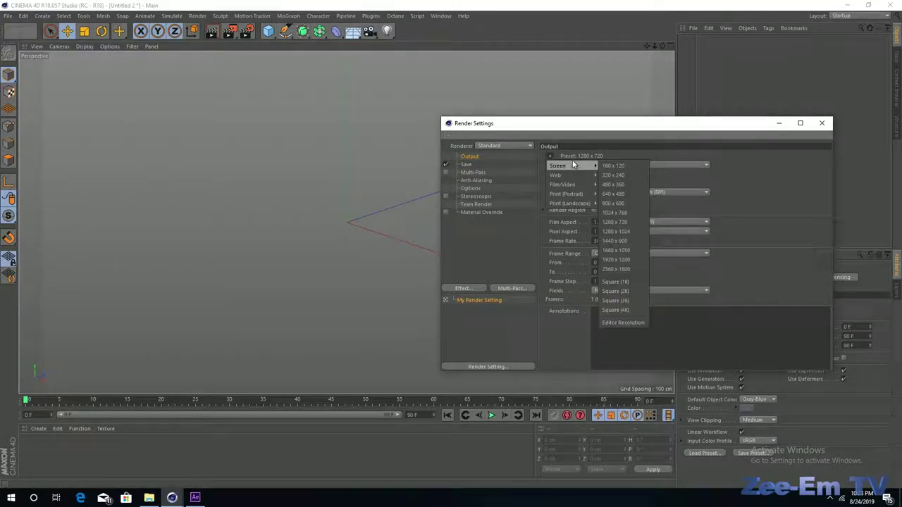
pyautogui.click(638, 166)
pyautogui.moveTo(563, 165)
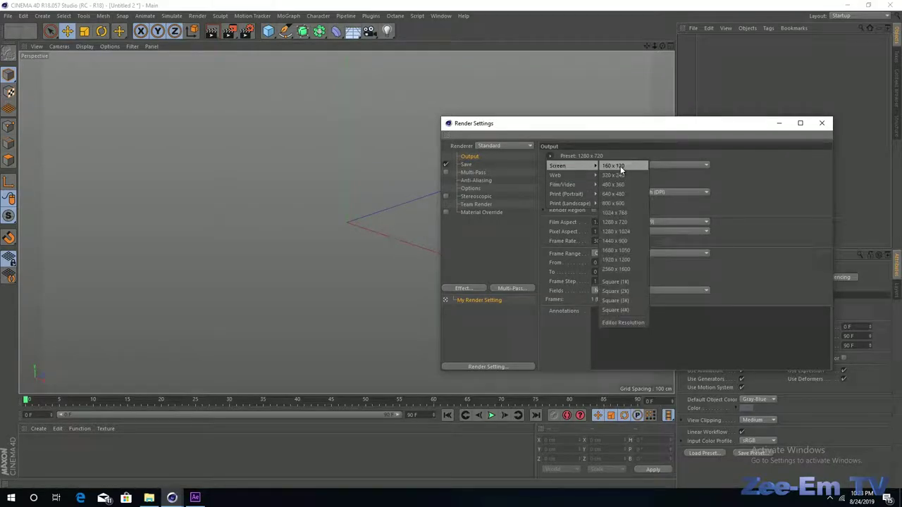
pyautogui.click(620, 166)
pyautogui.moveTo(603, 135); pyautogui.dragTo(679, 165)
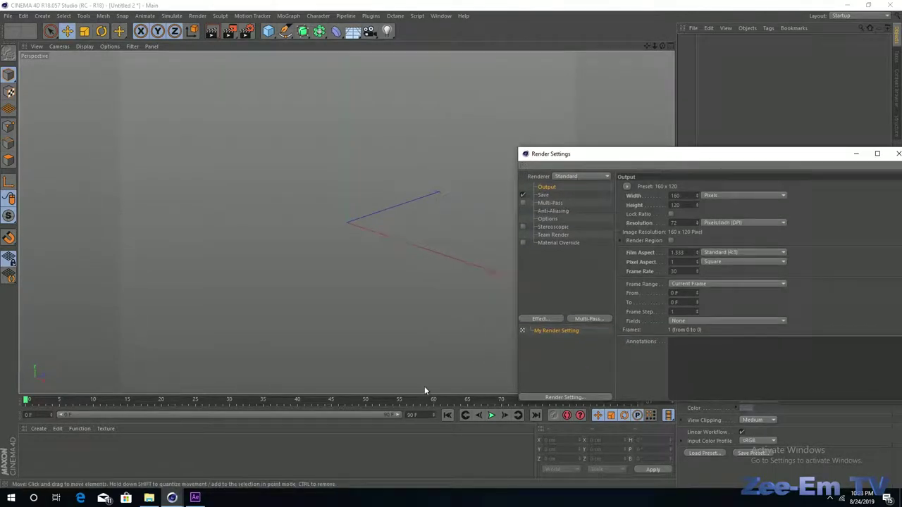
# Set the render output to the HDTV 1080 29.97 film/video preset.
pyautogui.click(627, 187)
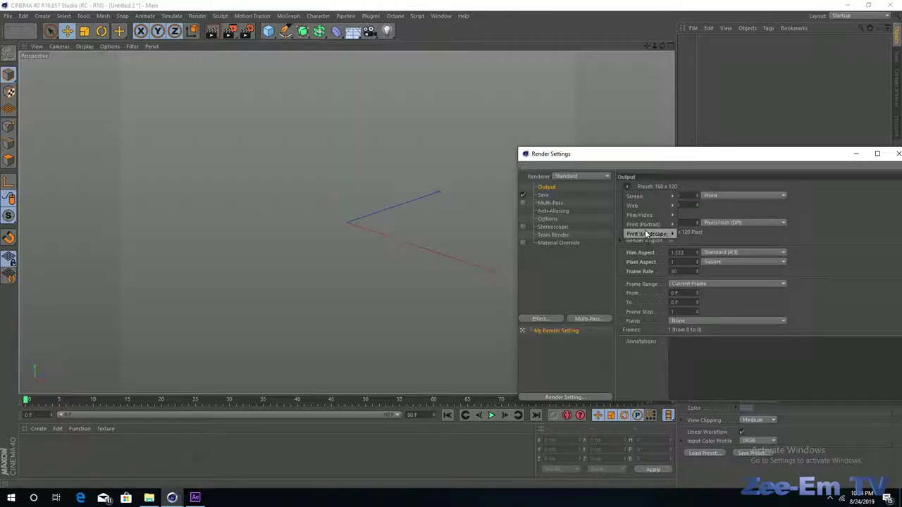
pyautogui.moveTo(643, 215)
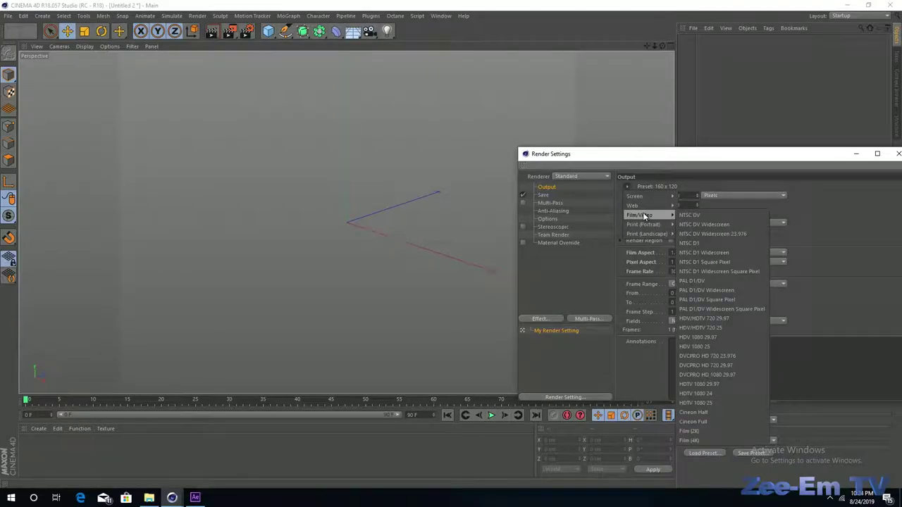
pyautogui.click(716, 384)
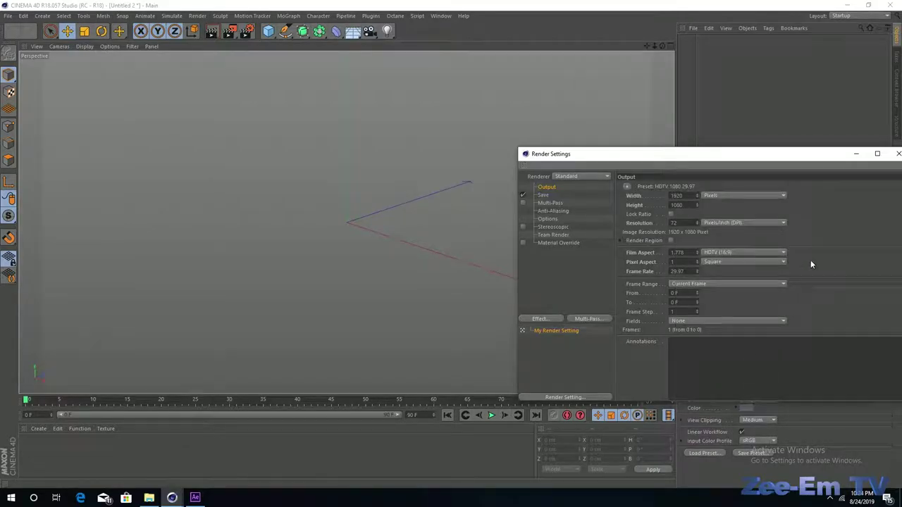
pyautogui.moveTo(781, 166); pyautogui.dragTo(653, 152)
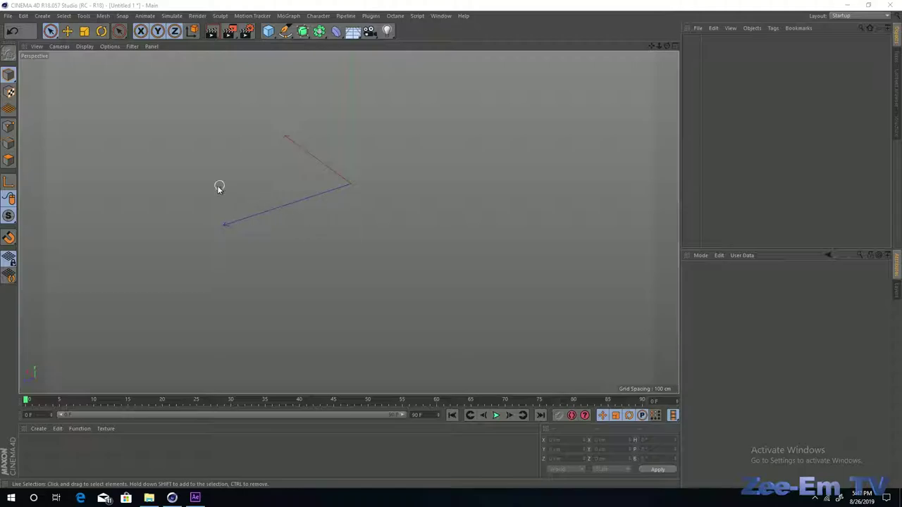
# Activate the Live Selection tool and add a cube primitive to the scene.
pyautogui.click(55, 34)
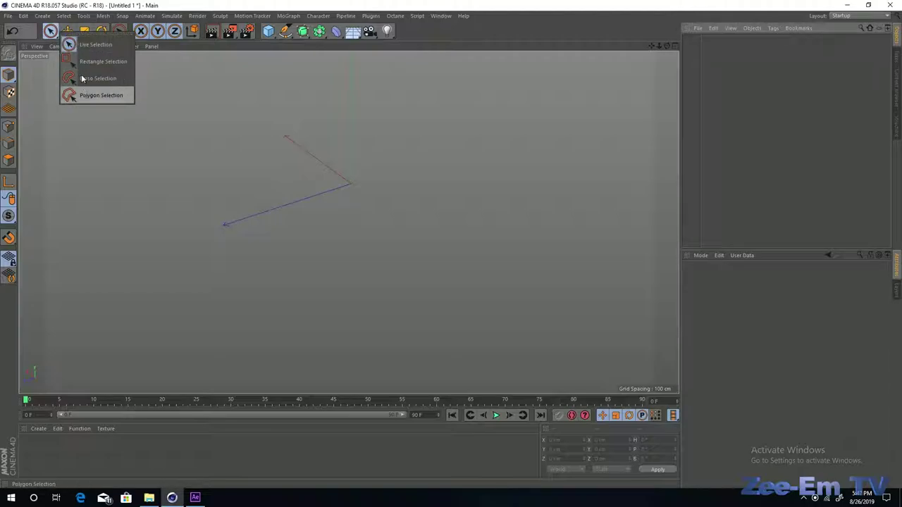
pyautogui.click(50, 32)
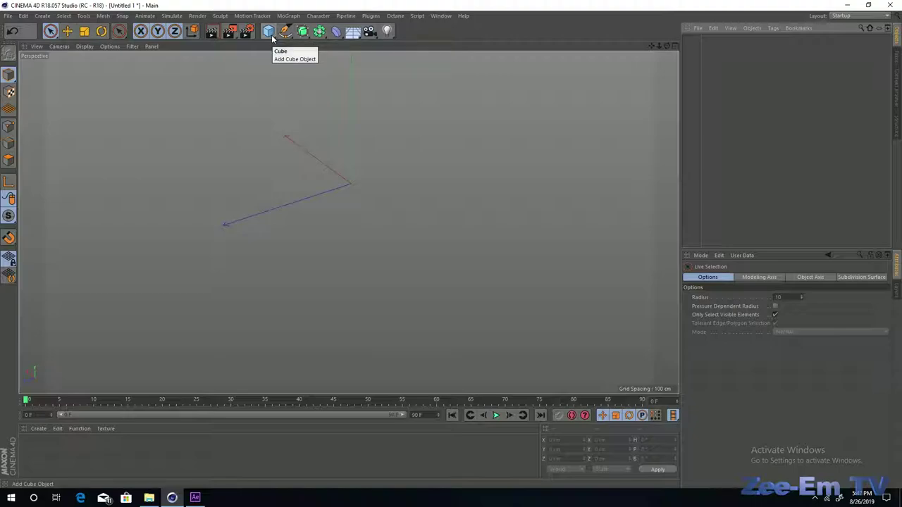
pyautogui.moveTo(269, 33); pyautogui.dragTo(352, 46)
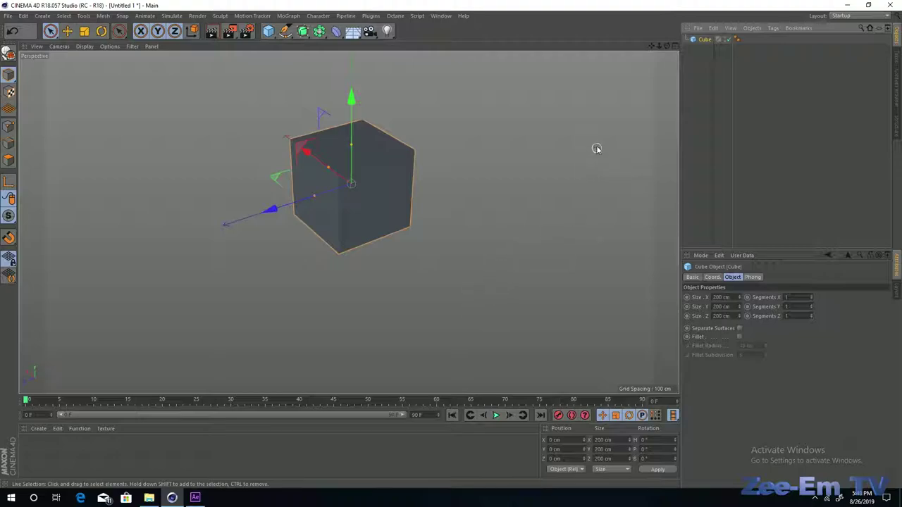
# Pan the perspective view to shift the cube within the viewport.
pyautogui.click(651, 47)
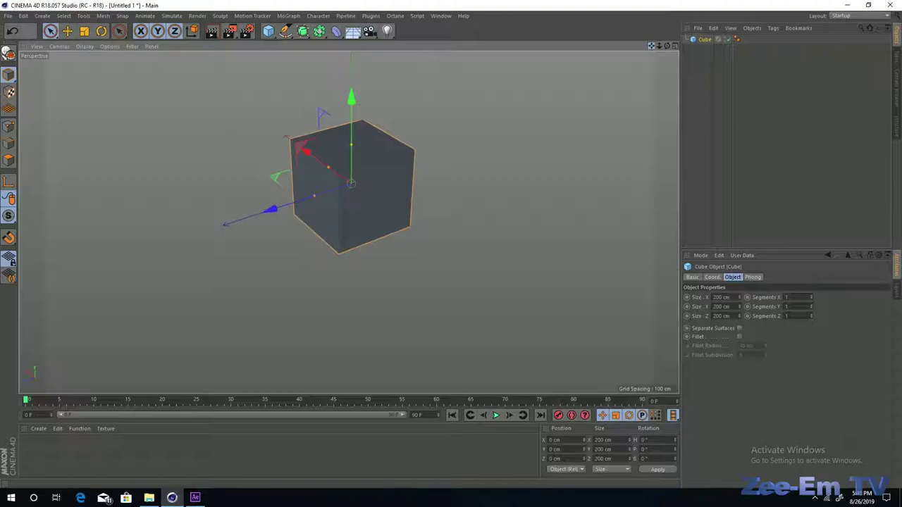
pyautogui.moveTo(651, 47)
pyautogui.mouseDown()
pyautogui.moveTo(570, 75)
pyautogui.moveTo(676, 96)
pyautogui.moveTo(637, 42)
pyautogui.mouseUp()
pyautogui.moveTo(349, 223)
pyautogui.mouseDown()
pyautogui.moveTo(287, 293)
pyautogui.moveTo(434, 293)
pyautogui.moveTo(276, 242)
pyautogui.moveTo(229, 349)
pyautogui.moveTo(523, 237)
pyautogui.moveTo(478, 166)
pyautogui.moveTo(488, 157)
pyautogui.moveTo(426, 166)
pyautogui.moveTo(363, 226)
pyautogui.mouseUp()
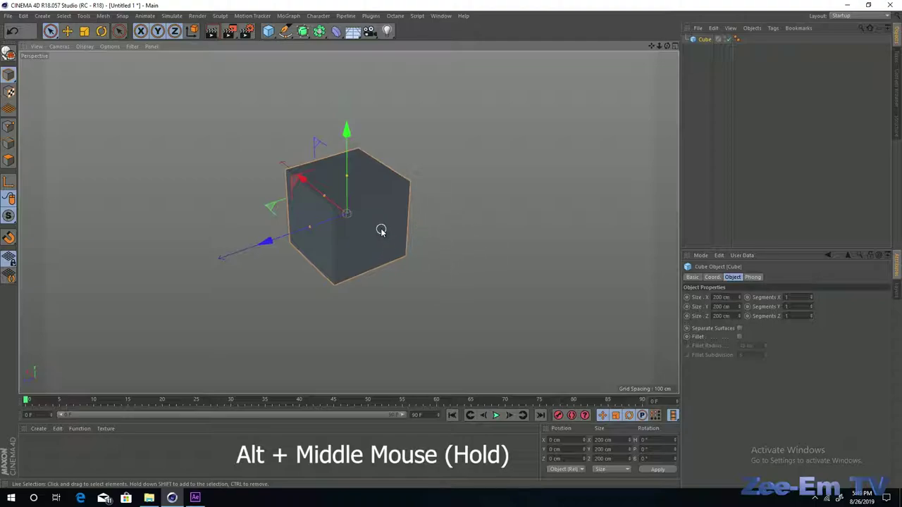
pyautogui.moveTo(380, 230)
pyautogui.keyDown('alt'); pyautogui.mouseDown(button='middle')
pyautogui.moveTo(568, 238)
pyautogui.moveTo(209, 256)
pyautogui.moveTo(493, 246)
pyautogui.moveTo(407, 251)
pyautogui.moveTo(382, 137)
pyautogui.moveTo(365, 306)
pyautogui.moveTo(498, 249)
pyautogui.moveTo(493, 233)
pyautogui.moveTo(395, 238)
pyautogui.mouseUp(button='middle'); pyautogui.keyUp('alt')
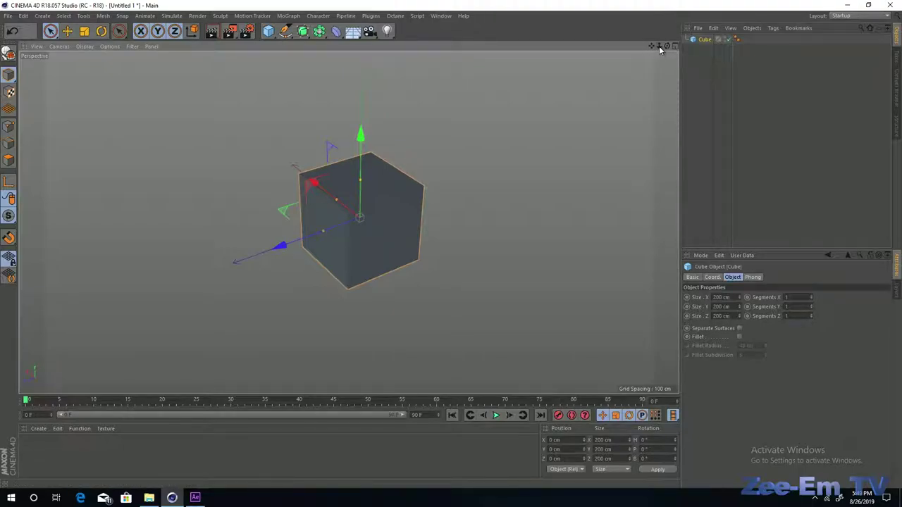
# Zoom the perspective view in and out to examine the cube at different distances.
pyautogui.moveTo(660, 45); pyautogui.dragTo(620, 48)
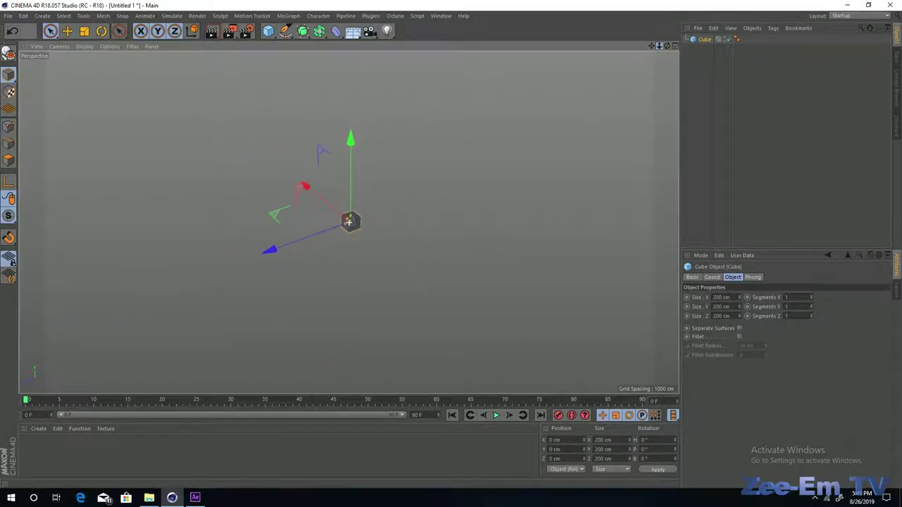
pyautogui.scroll(5, 348, 222)
pyautogui.scroll(-5, 348, 222)
pyautogui.scroll(5, 348, 222)
pyautogui.scroll(-3, 348, 222)
pyautogui.scroll(2, 348, 222)
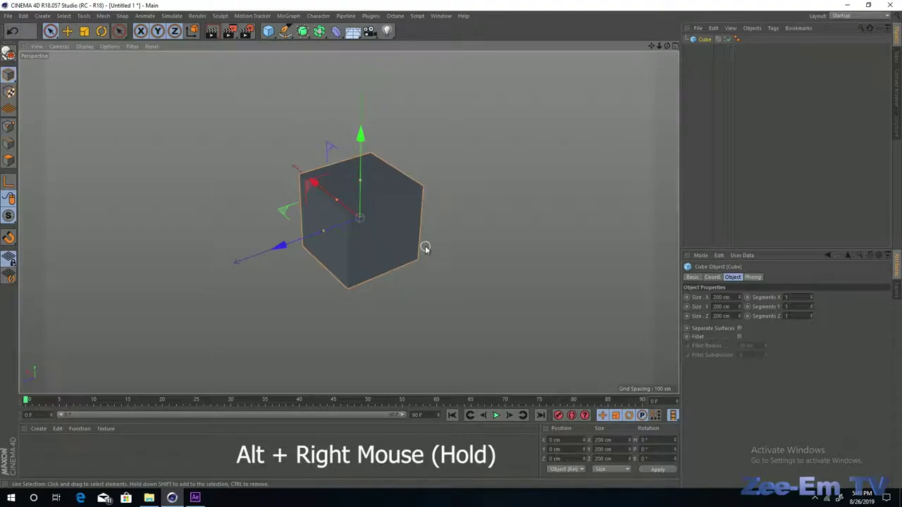
pyautogui.keyDown('alt'); pyautogui.moveTo(425, 248); pyautogui.dragTo(549, 241, button='right'); pyautogui.keyUp('alt')
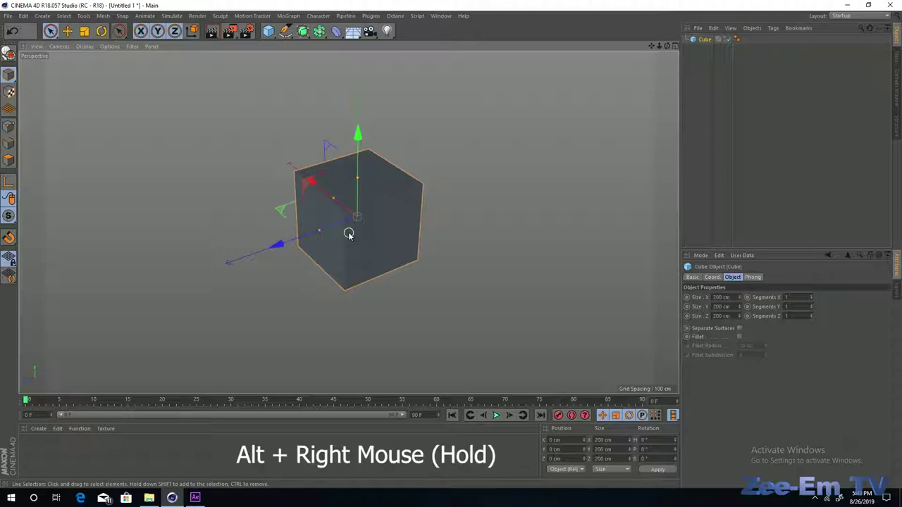
pyautogui.keyDown('alt'); pyautogui.moveTo(348, 234); pyautogui.dragTo(476, 254, button='right'); pyautogui.keyUp('alt')
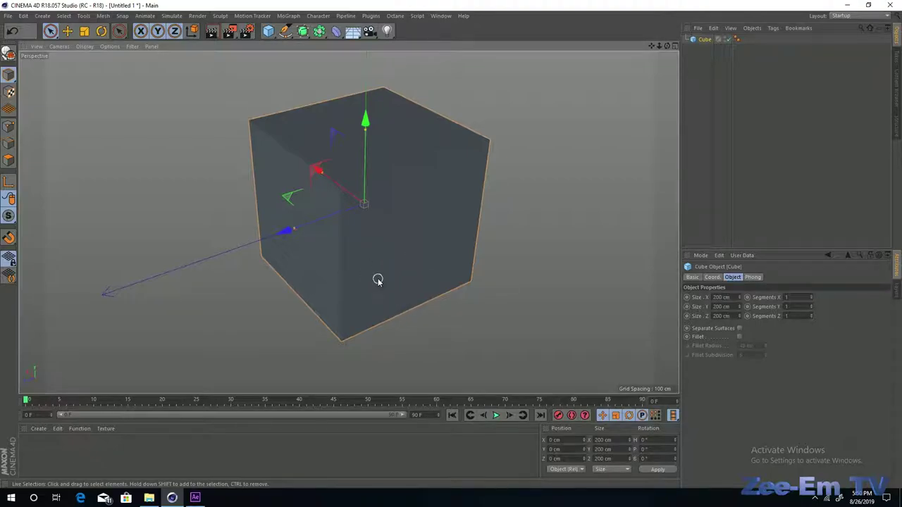
pyautogui.scroll(-2, 369, 286)
pyautogui.scroll(5, 369, 283)
pyautogui.scroll(-6, 369, 284)
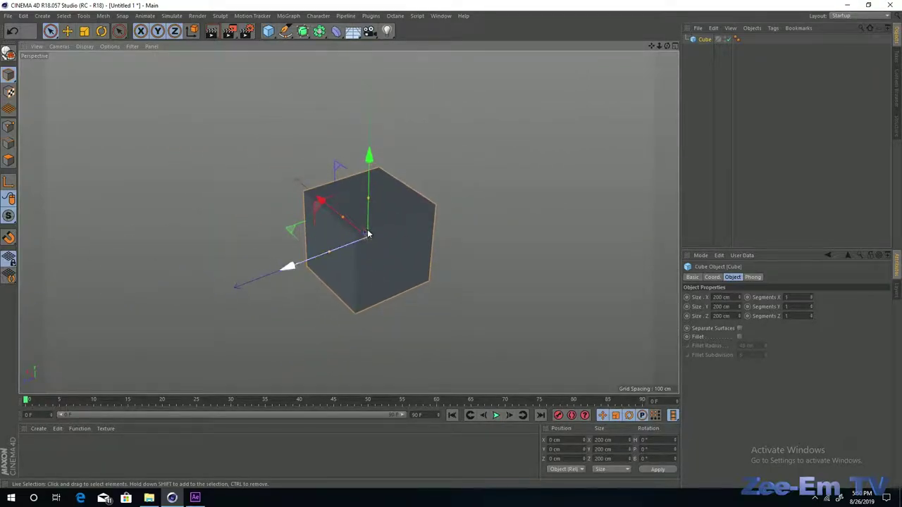
pyautogui.scroll(4, 369, 227)
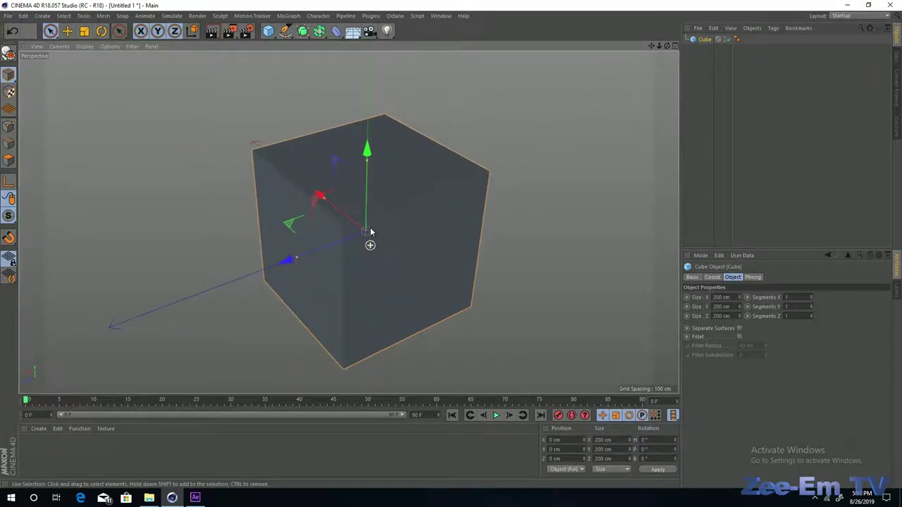
pyautogui.scroll(-4, 370, 222)
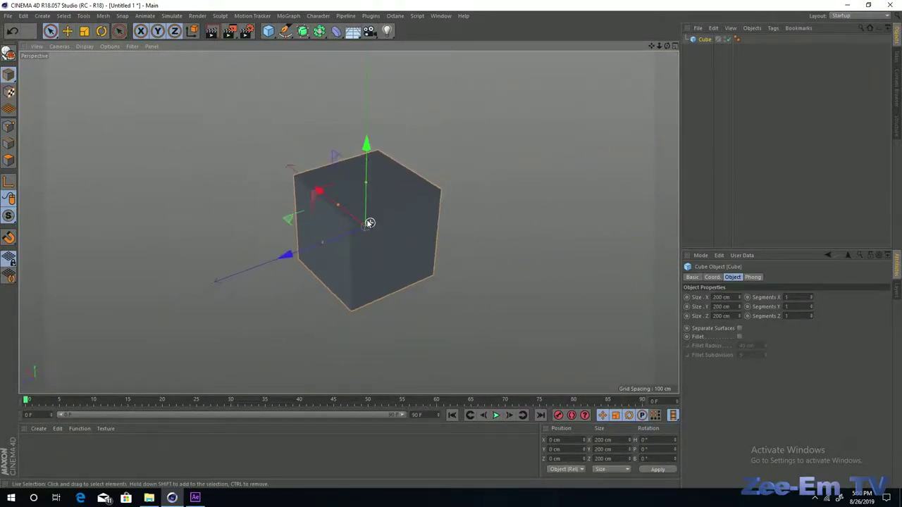
pyautogui.scroll(-1, 369, 223)
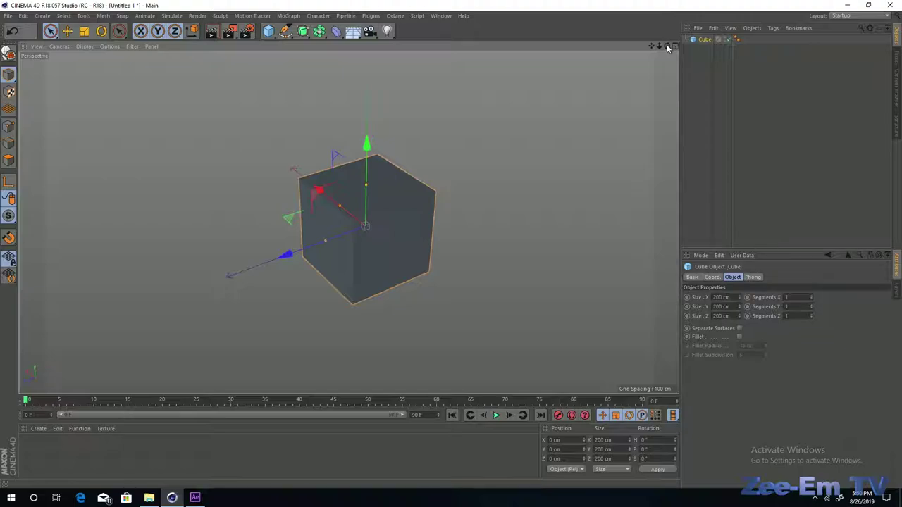
# Orbit the perspective view around the cube and pan the cube back towards the centre.
pyautogui.moveTo(658, 46)
pyautogui.mouseDown()
pyautogui.moveTo(712, 53)
pyautogui.moveTo(683, 49)
pyautogui.moveTo(670, 64)
pyautogui.moveTo(687, 53)
pyautogui.moveTo(648, 57)
pyautogui.mouseUp()
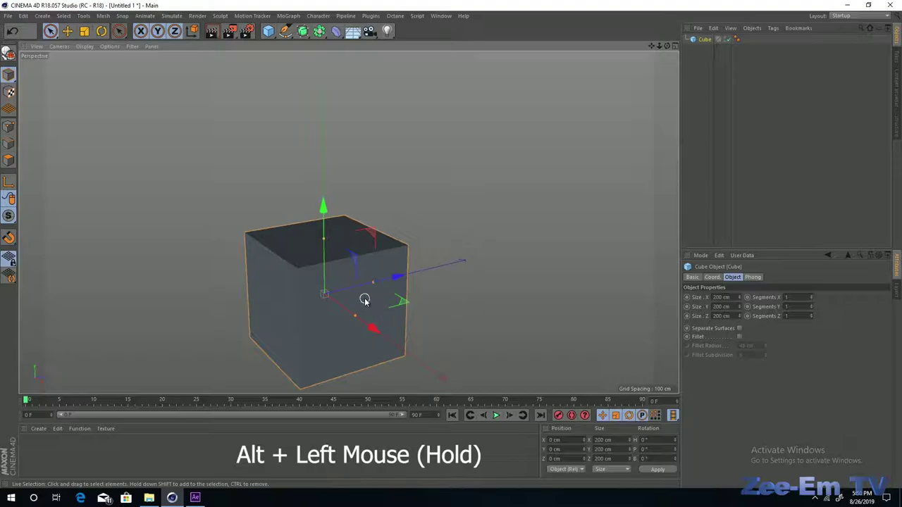
pyautogui.keyDown('alt'); pyautogui.moveTo(364, 299); pyautogui.dragTo(317, 255); pyautogui.keyUp('alt')
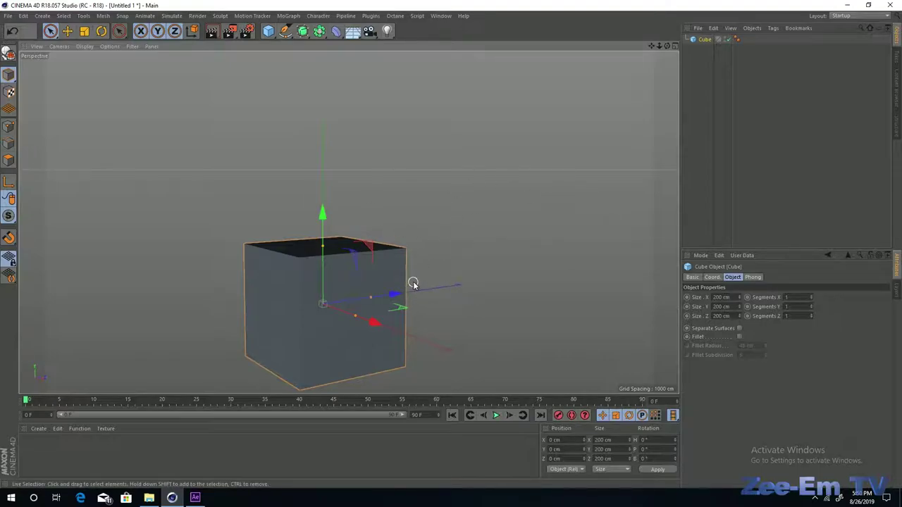
pyautogui.keyDown('alt'); pyautogui.moveTo(429, 282); pyautogui.dragTo(443, 181, button='middle'); pyautogui.keyUp('alt')
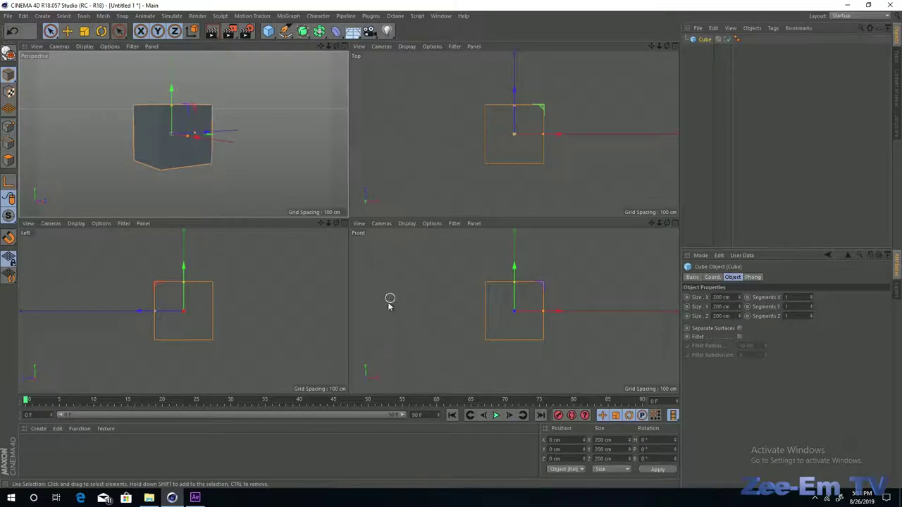
# In the four-view layout, change the Front view to Back and the Left view to Right, and deselect the cube.
pyautogui.click(383, 224)
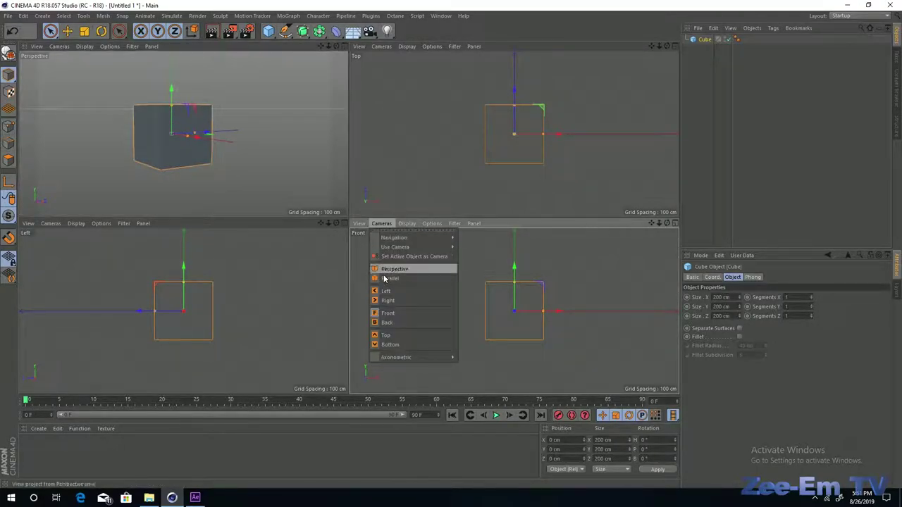
pyautogui.click(386, 323)
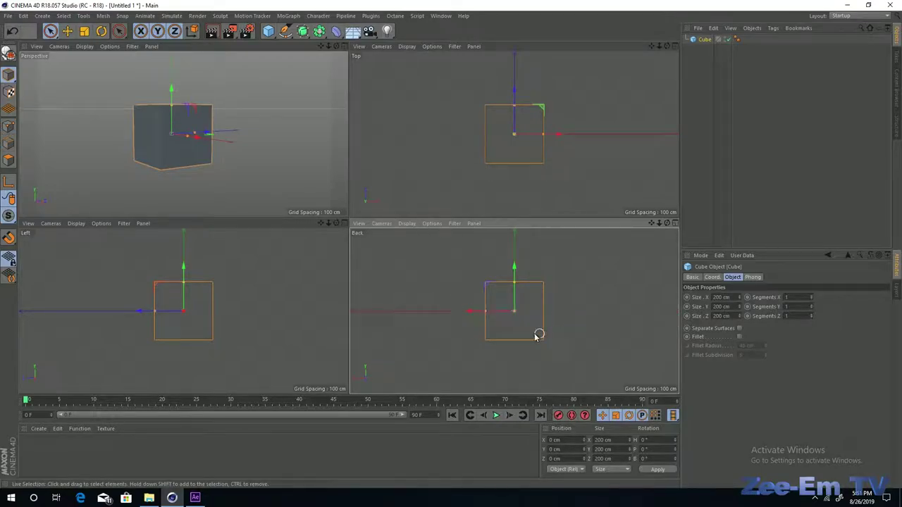
pyautogui.click(50, 226)
pyautogui.click(64, 303)
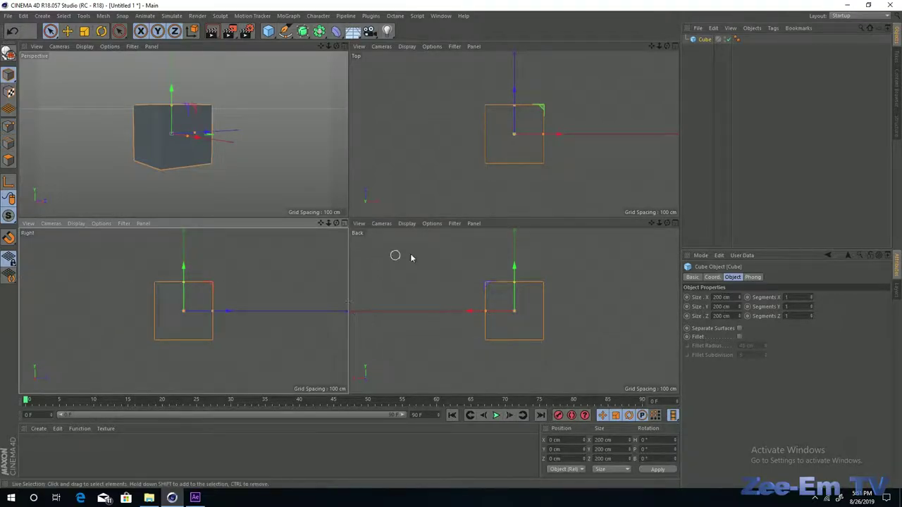
pyautogui.click(428, 135)
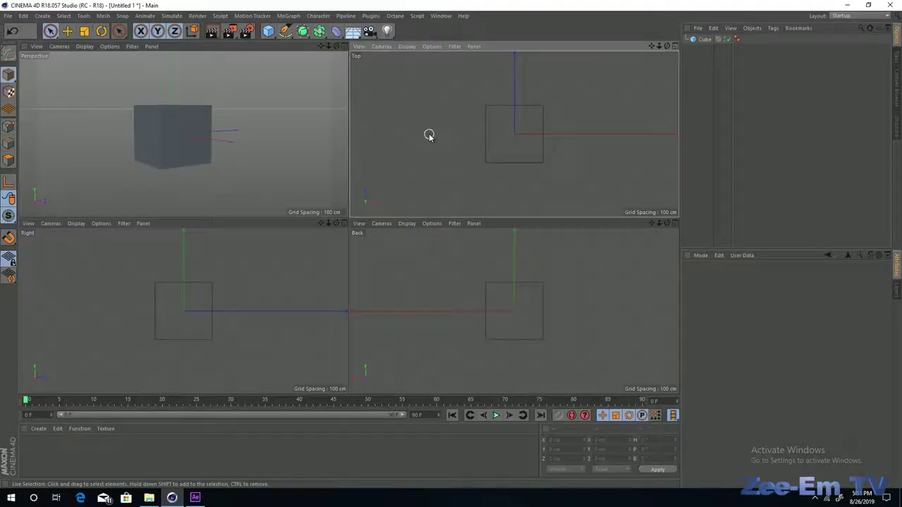
# Examine the Top view at full size, return to the four-view layout, and maximize and orbit the Perspective view.
pyautogui.click(675, 47)
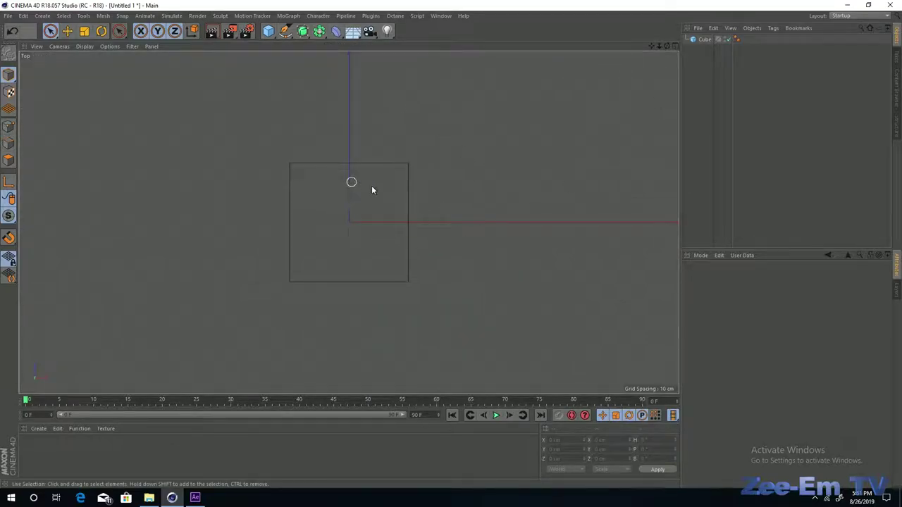
pyautogui.middleClick(417, 145)
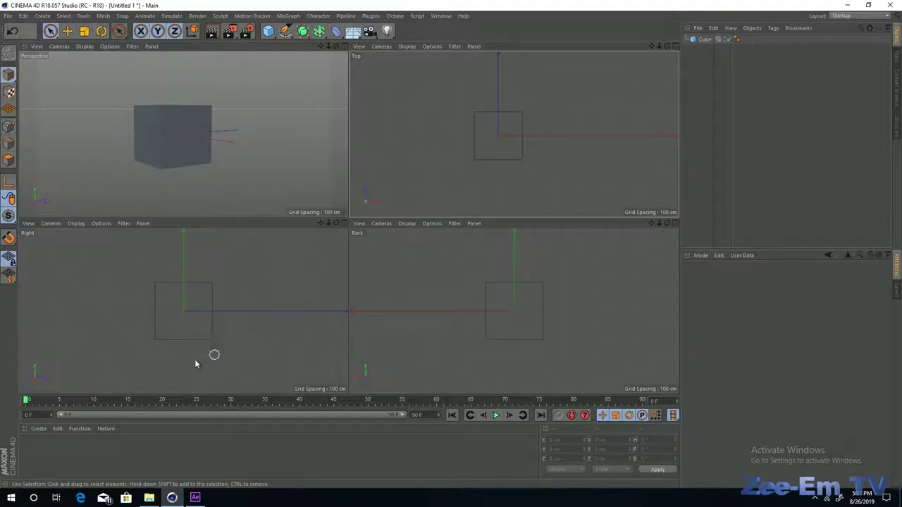
pyautogui.middleClick(120, 122)
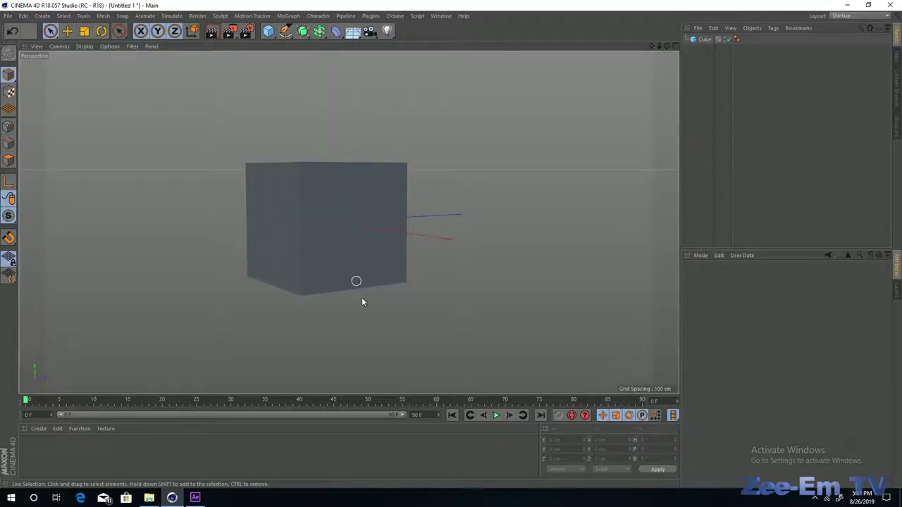
pyautogui.moveTo(413, 215)
pyautogui.keyDown('alt'); pyautogui.mouseDown()
pyautogui.moveTo(295, 250)
pyautogui.moveTo(369, 262)
pyautogui.moveTo(357, 195)
pyautogui.moveTo(409, 211)
pyautogui.mouseUp(); pyautogui.keyUp('alt')
# Select the cube and use the Move tool to shift it to about X -113 cm, Y 30 cm, Z 26 cm.
pyautogui.click(704, 40)
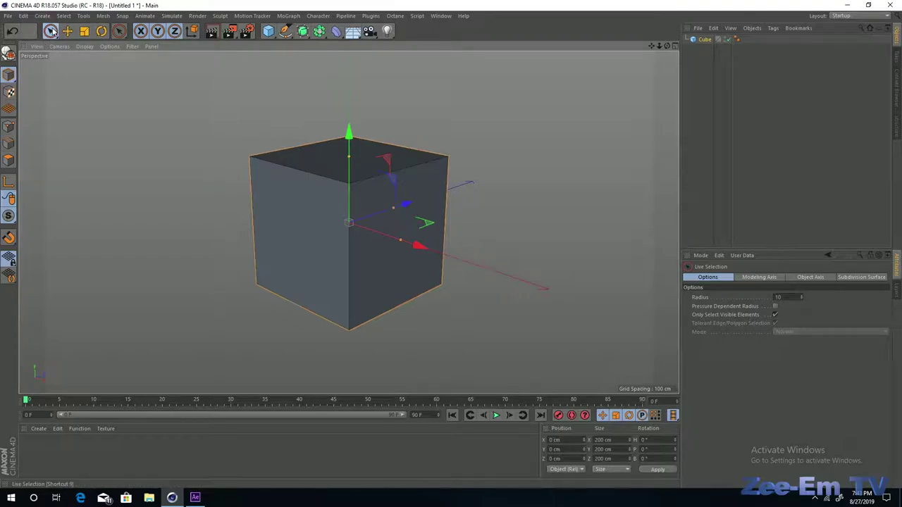
pyautogui.click(68, 32)
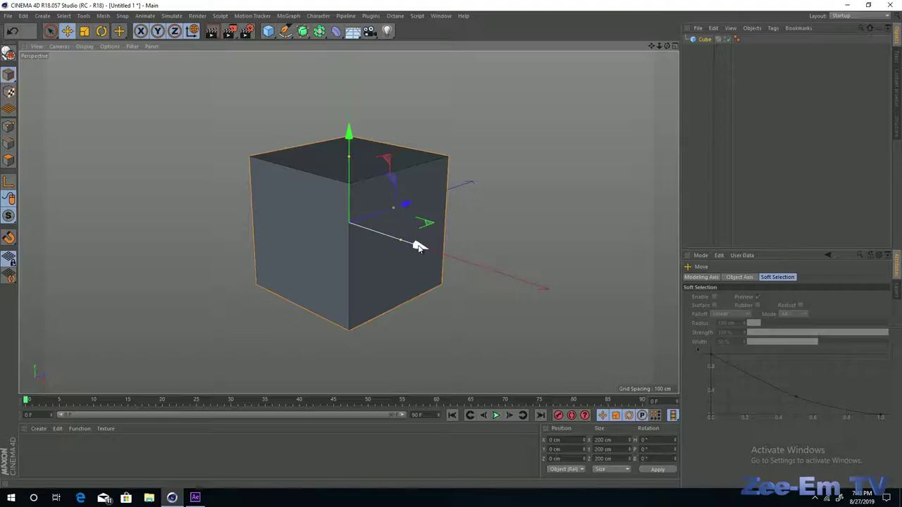
pyautogui.moveTo(417, 247); pyautogui.dragTo(348, 241)
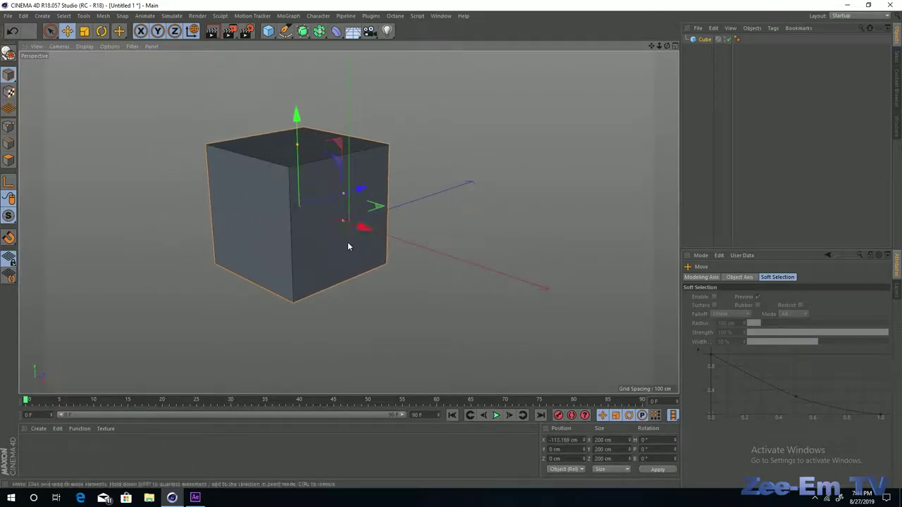
pyautogui.moveTo(362, 192); pyautogui.dragTo(322, 241)
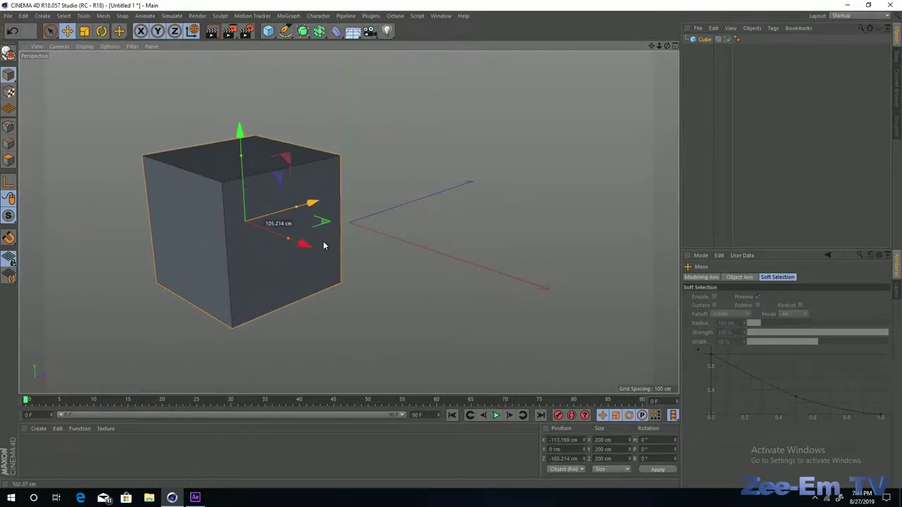
pyautogui.moveTo(241, 137); pyautogui.dragTo(380, 215)
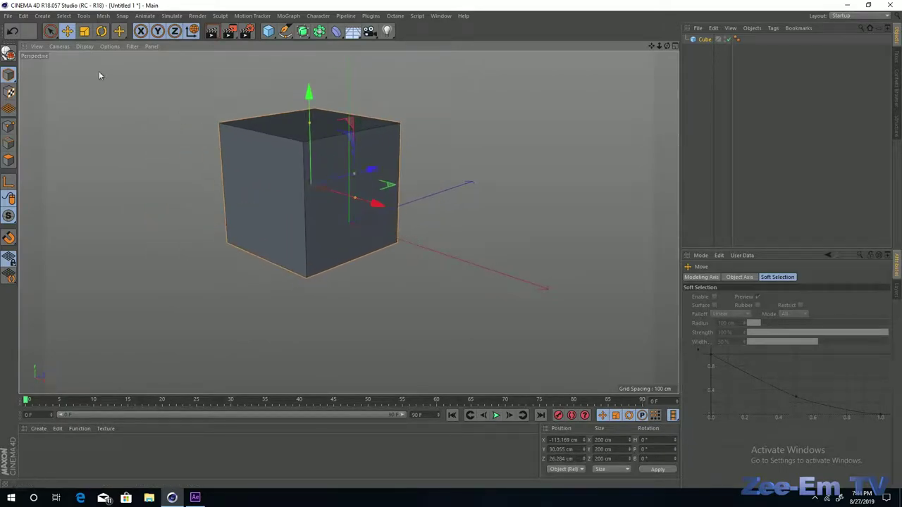
# With Live Selection active, move the cube along its axes to about X -85 cm, Y 52 cm, Z 35 cm, and switch back to Move.
pyautogui.click(50, 31)
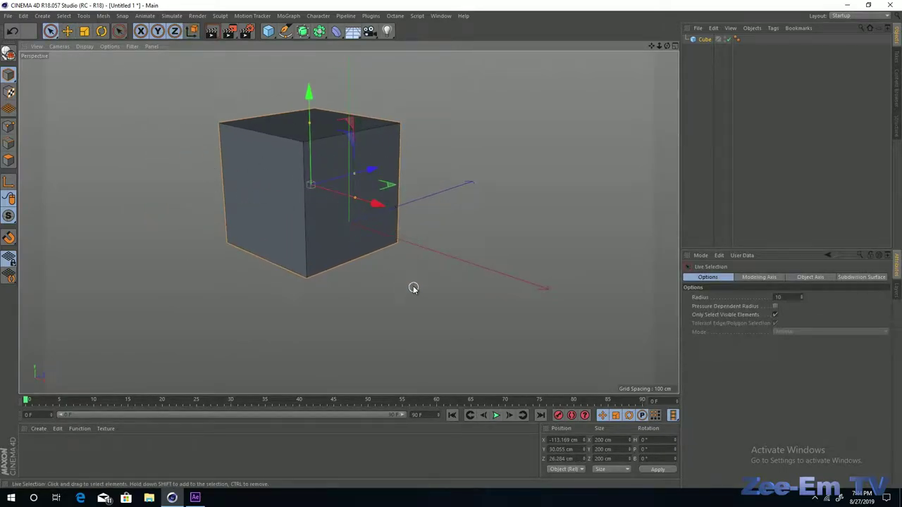
pyautogui.moveTo(377, 205); pyautogui.dragTo(368, 258)
pyautogui.moveTo(321, 97)
pyautogui.mouseDown()
pyautogui.moveTo(321, 150)
pyautogui.moveTo(333, 97)
pyautogui.moveTo(312, 160)
pyautogui.moveTo(319, 203)
pyautogui.moveTo(328, 143)
pyautogui.moveTo(321, 90)
pyautogui.mouseUp()
pyautogui.moveTo(364, 156); pyautogui.dragTo(275, 145)
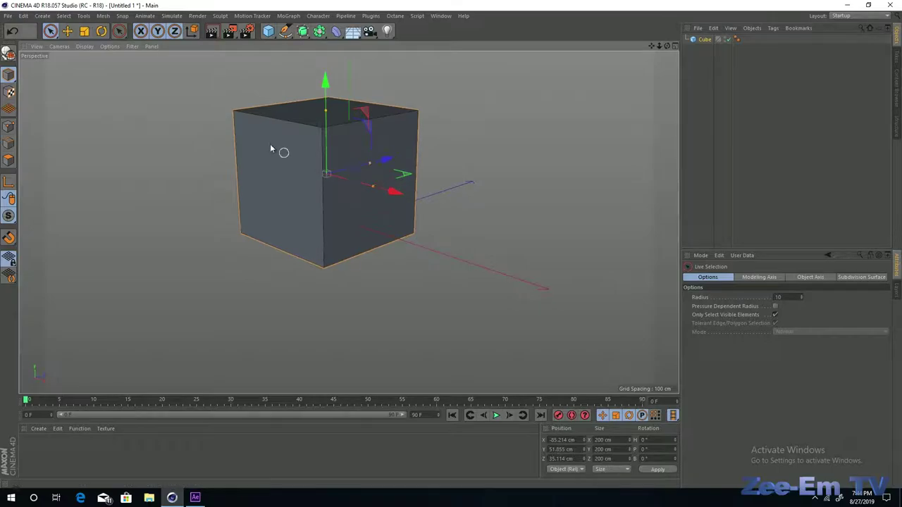
pyautogui.click(67, 32)
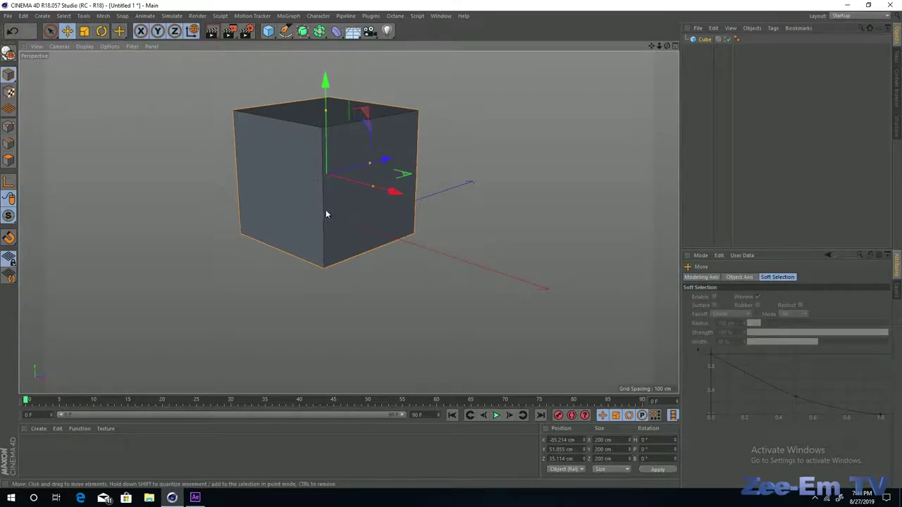
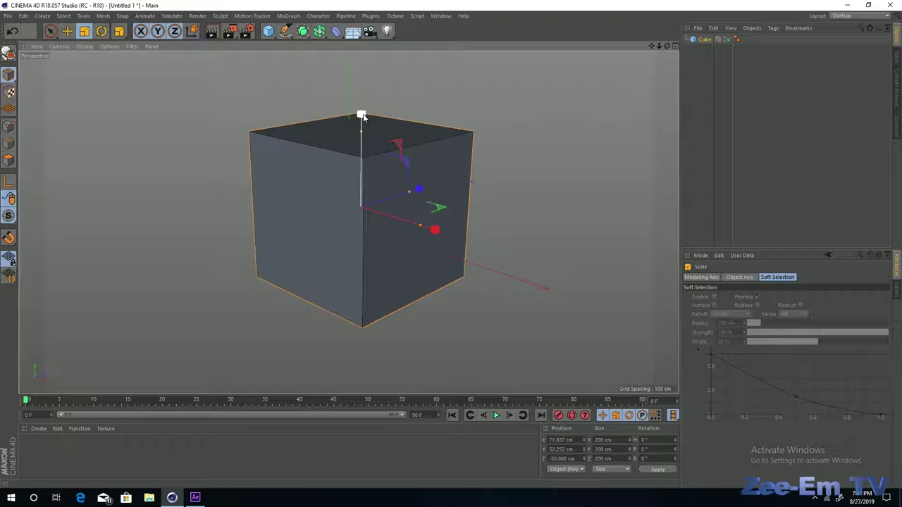
# Scale the cube uniformly to about 238 cm per side, try reducing only its X size, and undo that last change.
pyautogui.moveTo(362, 117)
pyautogui.mouseDown()
pyautogui.moveTo(437, 112)
pyautogui.moveTo(243, 120)
pyautogui.moveTo(379, 125)
pyautogui.moveTo(287, 162)
pyautogui.moveTo(402, 90)
pyautogui.moveTo(232, 119)
pyautogui.moveTo(362, 99)
pyautogui.moveTo(362, 123)
pyautogui.mouseUp()
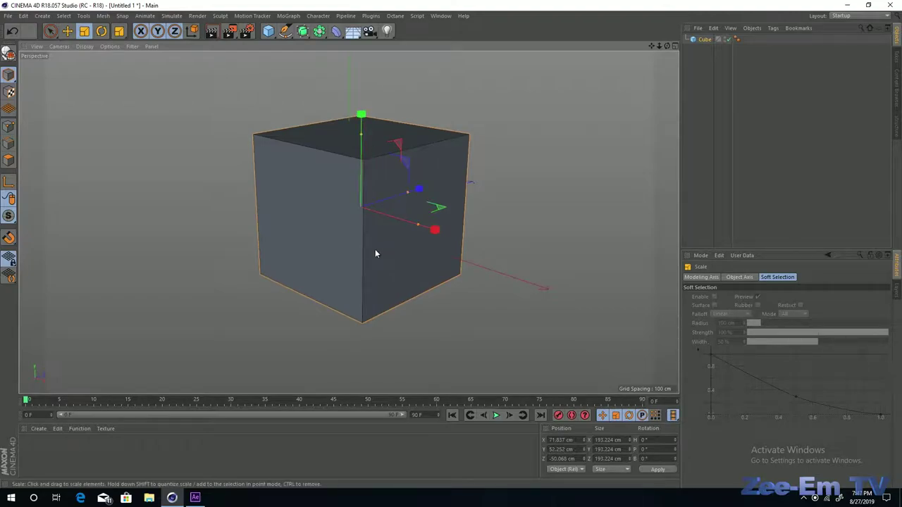
pyautogui.moveTo(420, 189)
pyautogui.mouseDown()
pyautogui.moveTo(467, 173)
pyautogui.moveTo(435, 184)
pyautogui.mouseUp()
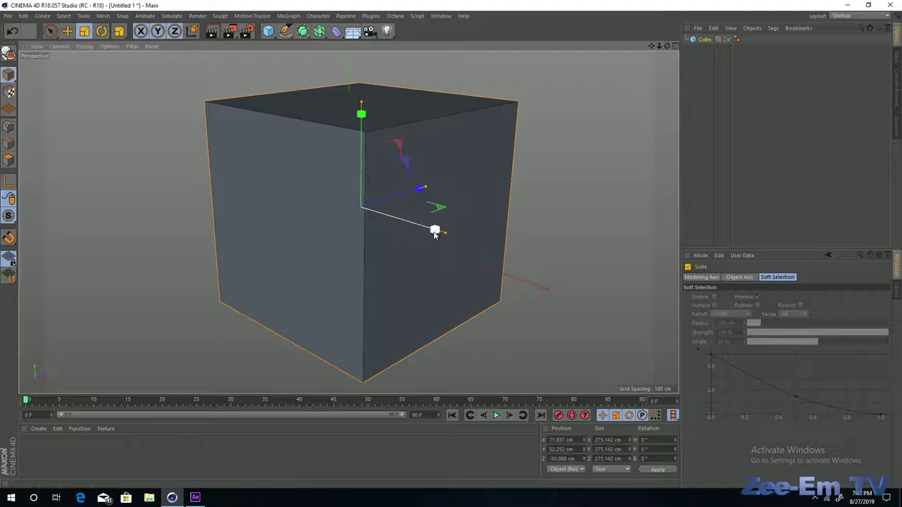
pyautogui.moveTo(436, 230)
pyautogui.mouseDown()
pyautogui.moveTo(483, 254)
pyautogui.moveTo(396, 232)
pyautogui.moveTo(386, 218)
pyautogui.moveTo(442, 266)
pyautogui.moveTo(374, 235)
pyautogui.moveTo(415, 256)
pyautogui.moveTo(439, 234)
pyautogui.moveTo(452, 241)
pyautogui.moveTo(423, 231)
pyautogui.mouseUp()
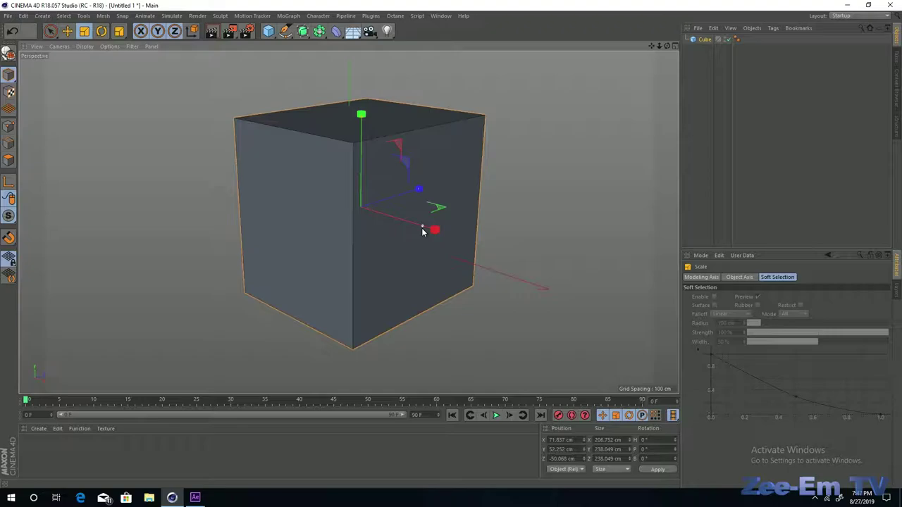
pyautogui.click(12, 30)
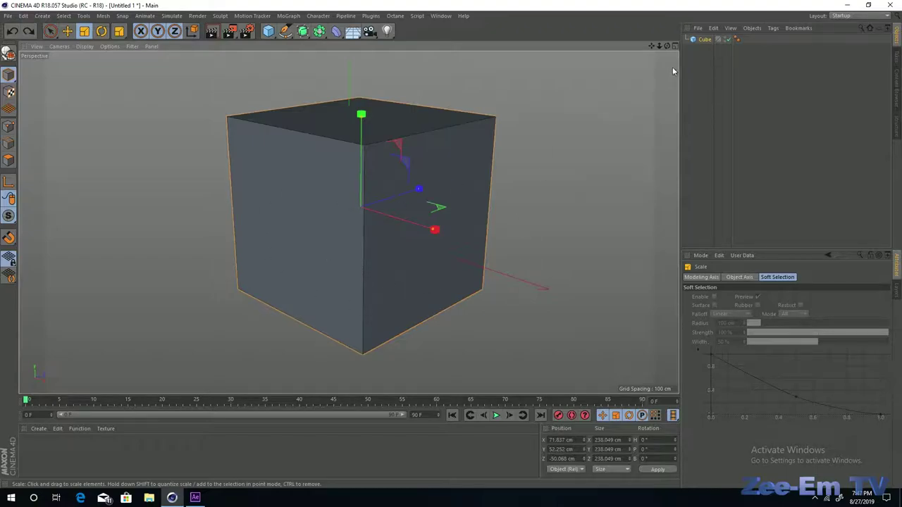
# Resize the cube through its object properties and sizing handles to about 180 cm in X, 194 cm in Y and 164 cm in Z.
pyautogui.click(704, 41)
pyautogui.click(705, 40)
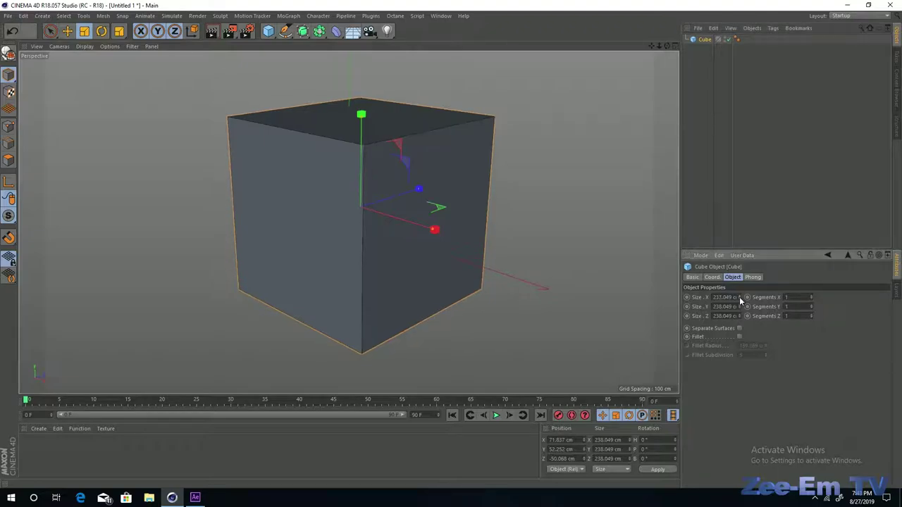
pyautogui.moveTo(740, 298)
pyautogui.mouseDown()
pyautogui.moveTo(740, 262)
pyautogui.moveTo(738, 315)
pyautogui.mouseUp()
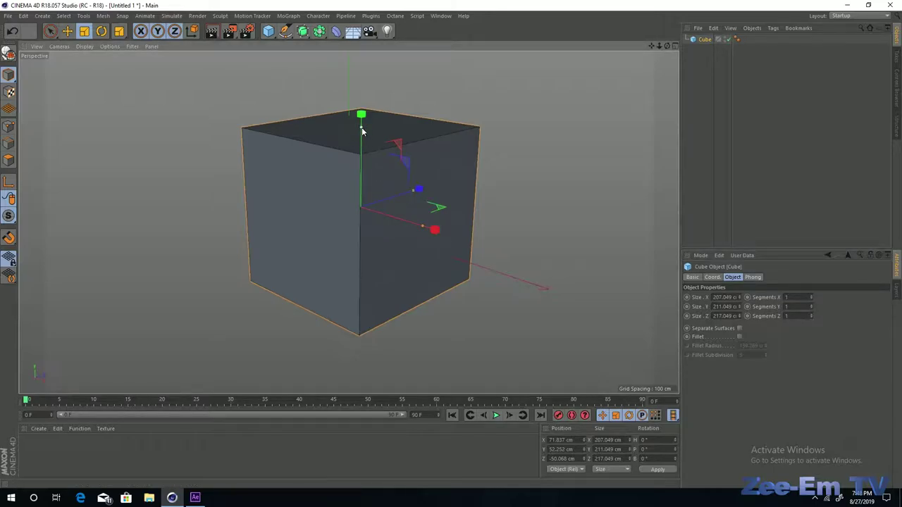
pyautogui.moveTo(362, 129)
pyautogui.mouseDown()
pyautogui.moveTo(361, 197)
pyautogui.moveTo(362, 122)
pyautogui.moveTo(370, 155)
pyautogui.moveTo(360, 137)
pyautogui.mouseUp()
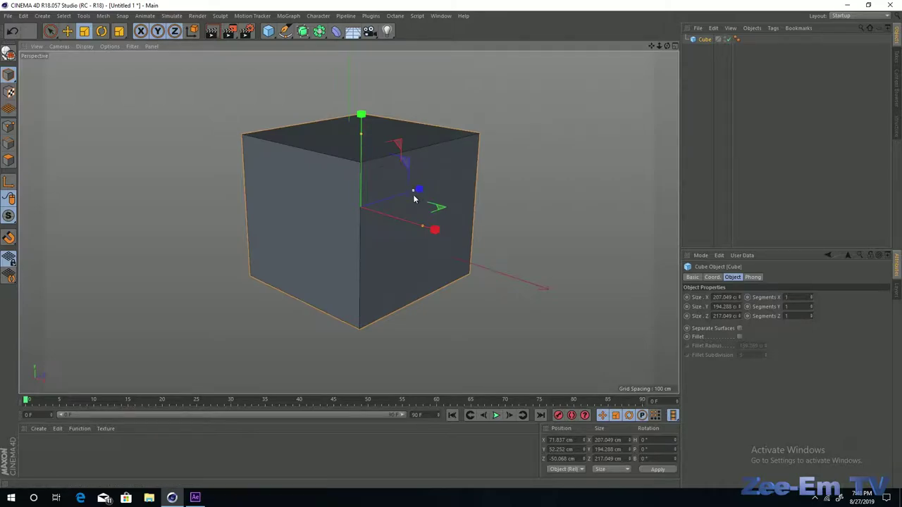
pyautogui.moveTo(412, 195); pyautogui.dragTo(417, 231)
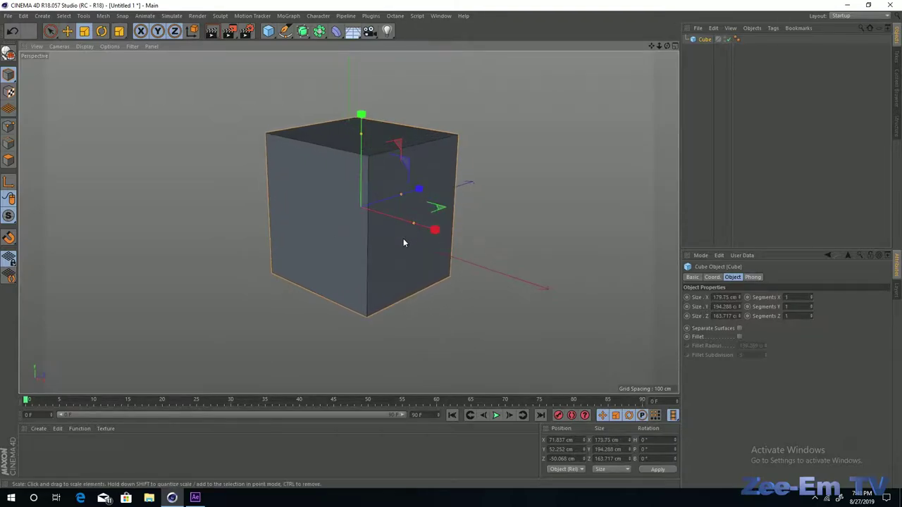
# Rotate the cube around its three axes to about H -2.5°, P -3.7° and B -1.7°.
pyautogui.click(102, 31)
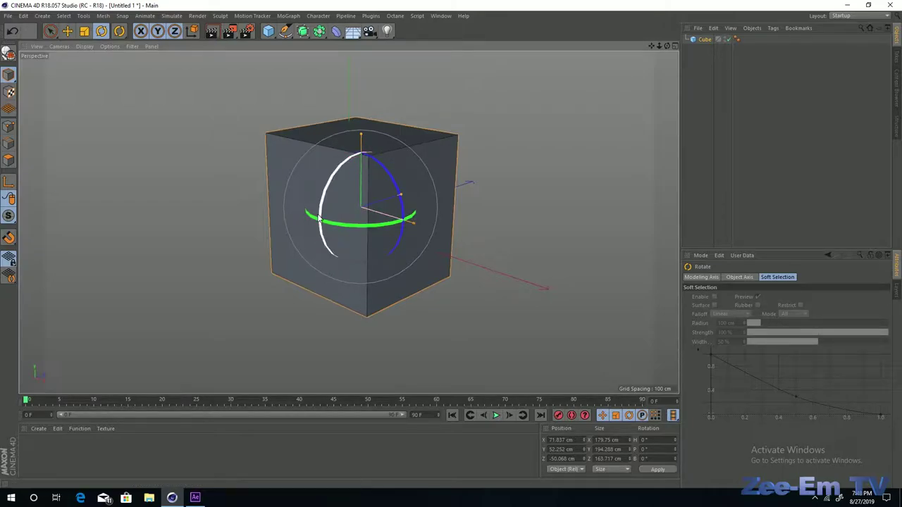
pyautogui.moveTo(321, 210); pyautogui.dragTo(339, 231)
pyautogui.moveTo(399, 188); pyautogui.dragTo(376, 194)
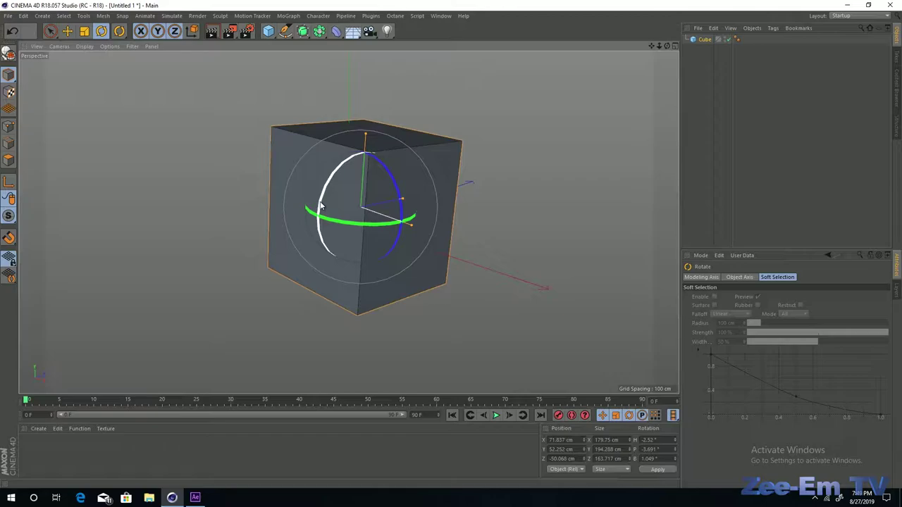
pyautogui.moveTo(320, 205)
pyautogui.mouseDown()
pyautogui.moveTo(357, 172)
pyautogui.moveTo(330, 207)
pyautogui.mouseUp()
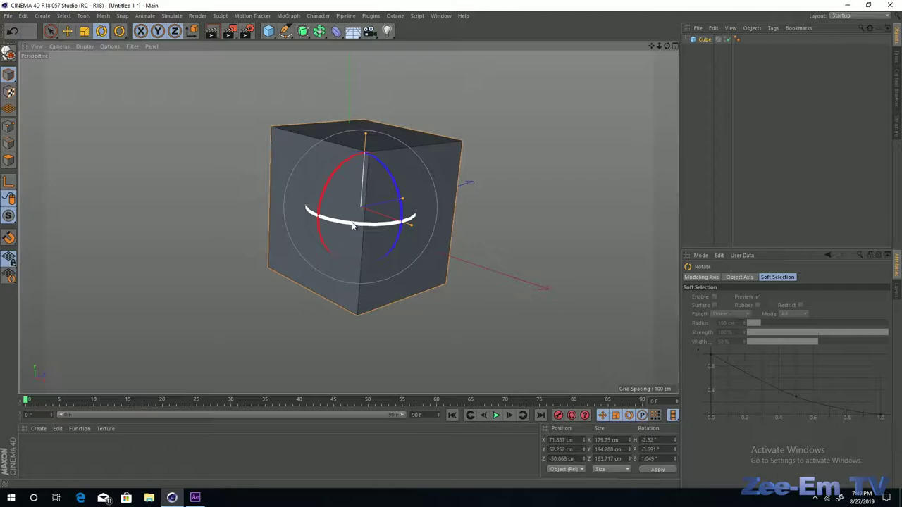
pyautogui.moveTo(353, 226)
pyautogui.mouseDown()
pyautogui.moveTo(383, 224)
pyautogui.moveTo(316, 223)
pyautogui.moveTo(394, 224)
pyautogui.moveTo(350, 215)
pyautogui.moveTo(361, 217)
pyautogui.mouseUp()
pyautogui.moveTo(394, 190); pyautogui.dragTo(362, 191)
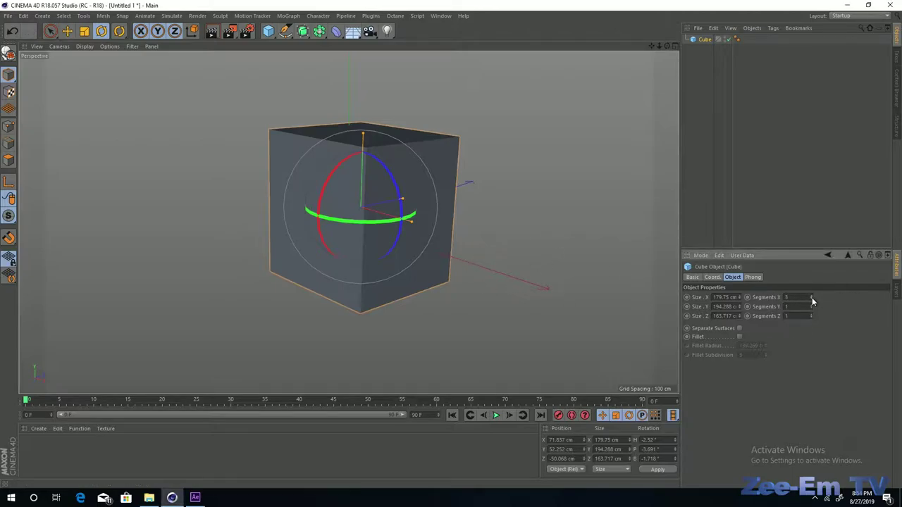
# Raise the cube's segments to 16 in X, 14 in Y and 11 in Z, and display it with Gouraud Shading (Lines).
pyautogui.moveTo(812, 299); pyautogui.dragTo(812, 275)
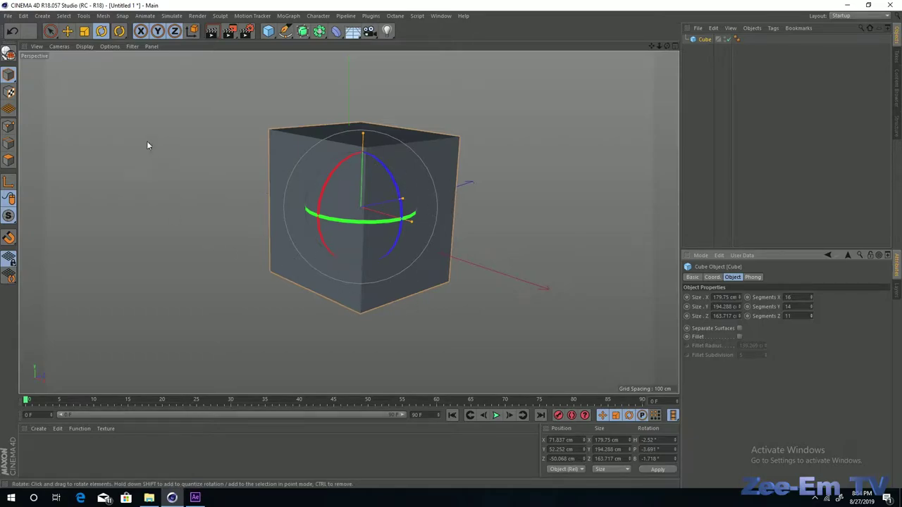
pyautogui.click(84, 47)
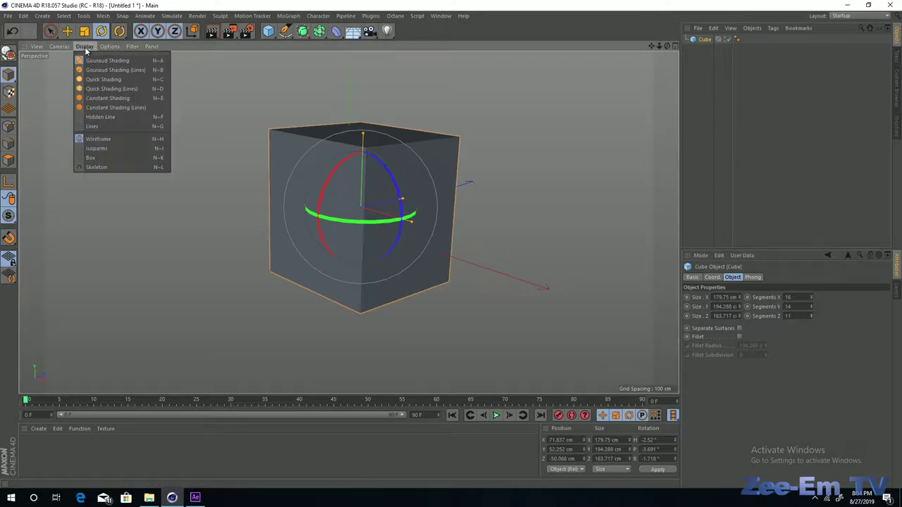
pyautogui.click(117, 71)
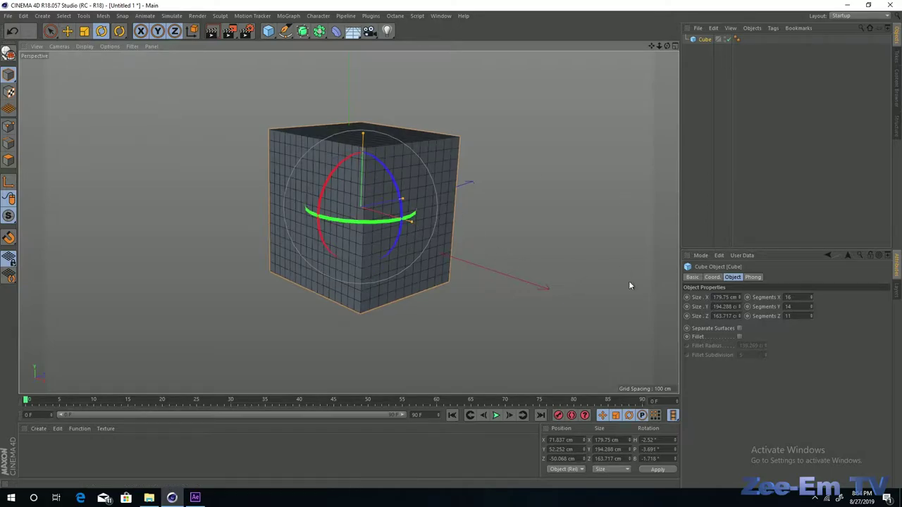
# Try 31 segments in Z, and set the cube's X, Y and Z segments to 10 each.
pyautogui.moveTo(810, 316); pyautogui.dragTo(811, 296)
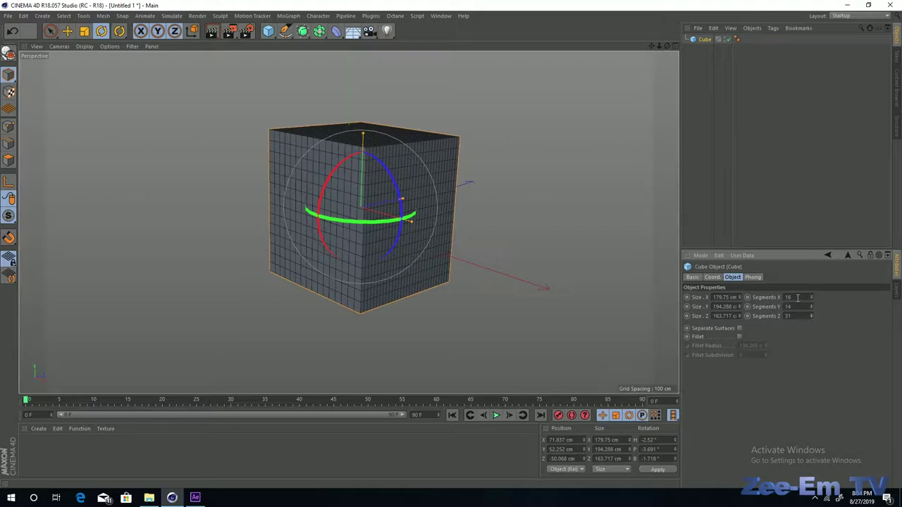
pyautogui.write('10')
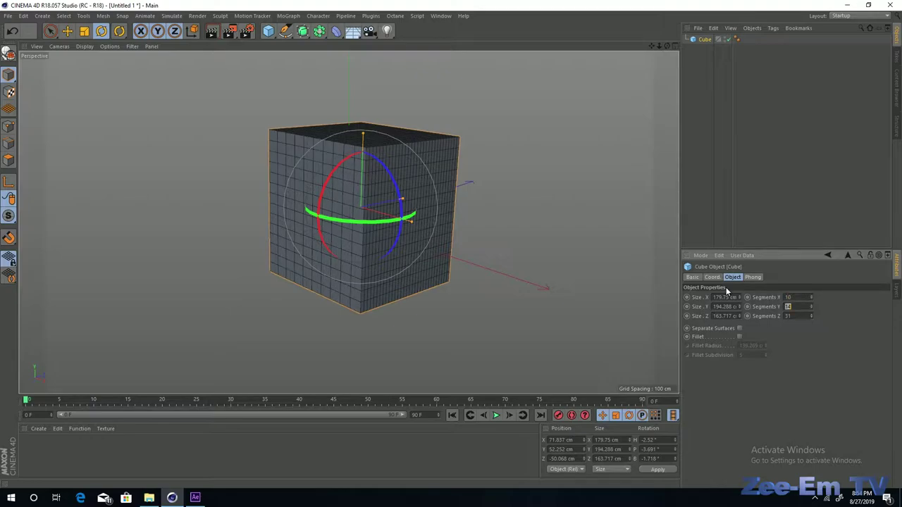
pyautogui.press('Tab')
pyautogui.write('0')
pyautogui.press('Tab')
pyautogui.write('10')
pyautogui.press('Return')
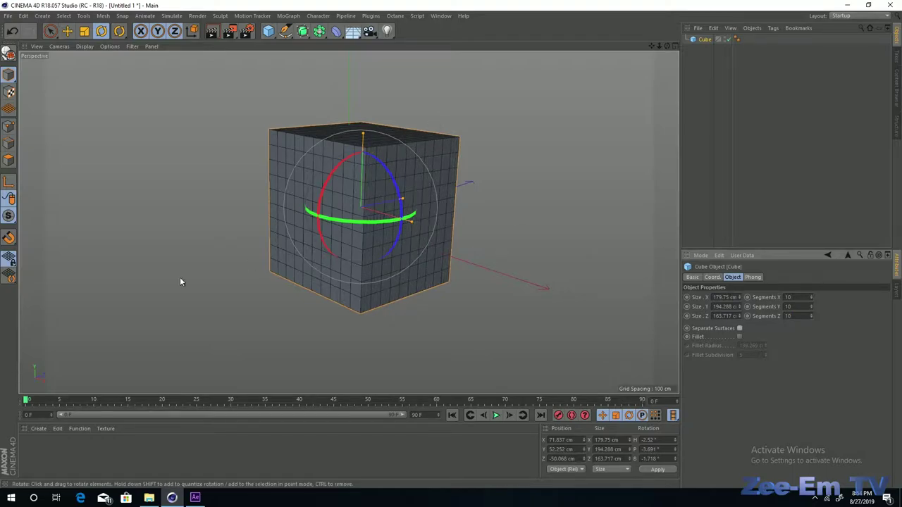
pyautogui.click(85, 46)
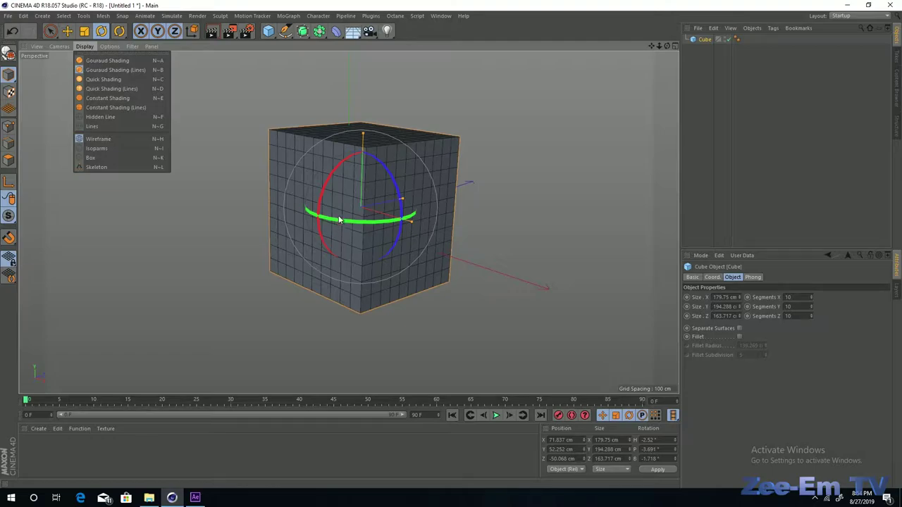
pyautogui.click(345, 101)
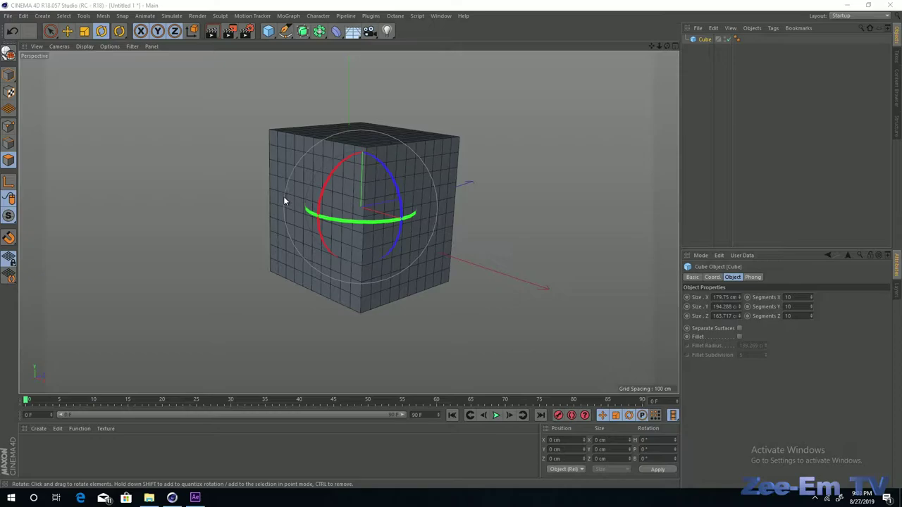
# Activate Live Selection, make the cube an editable polygon object, and switch to Points mode.
pyautogui.click(50, 31)
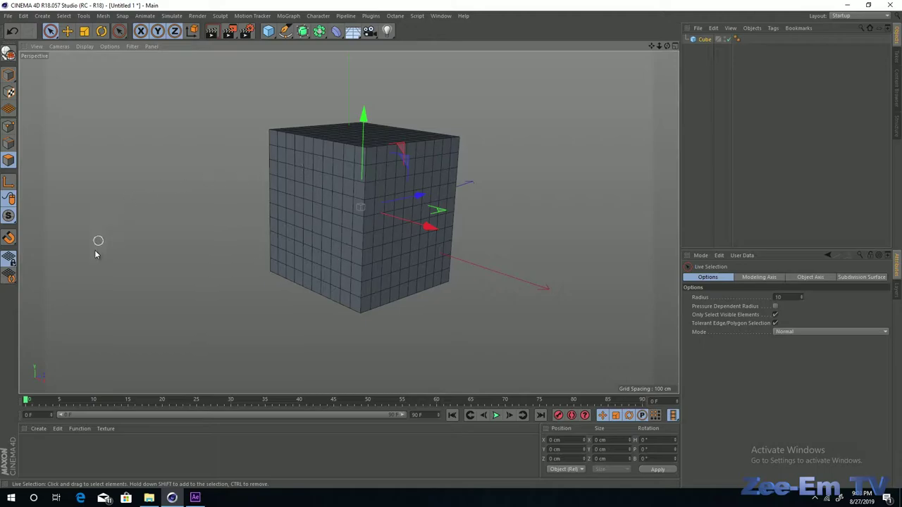
pyautogui.click(9, 55)
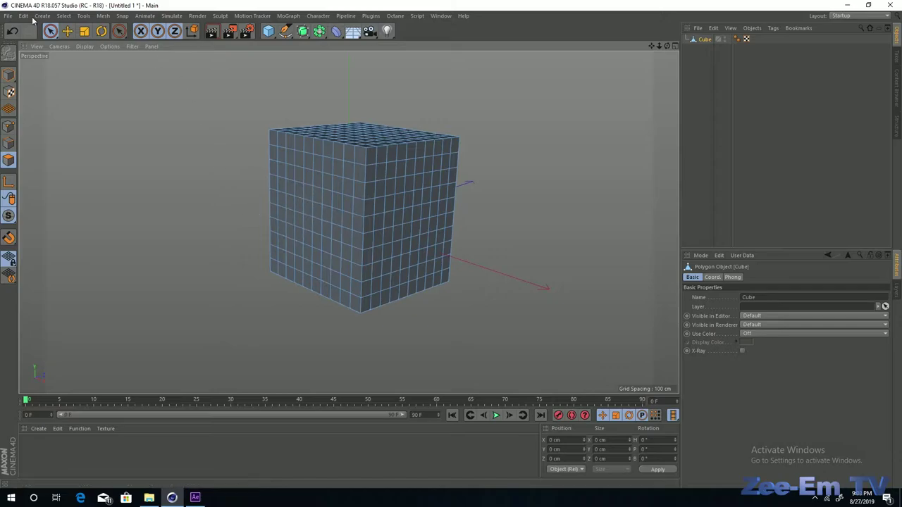
pyautogui.click(11, 130)
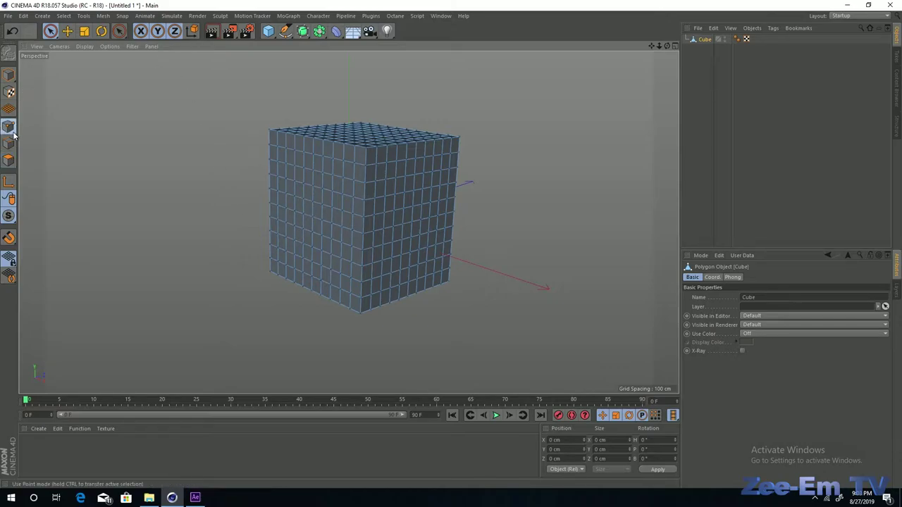
# Select single points on the cube's two front-facing sides with Live Selection, and clear the point selection.
pyautogui.click(313, 171)
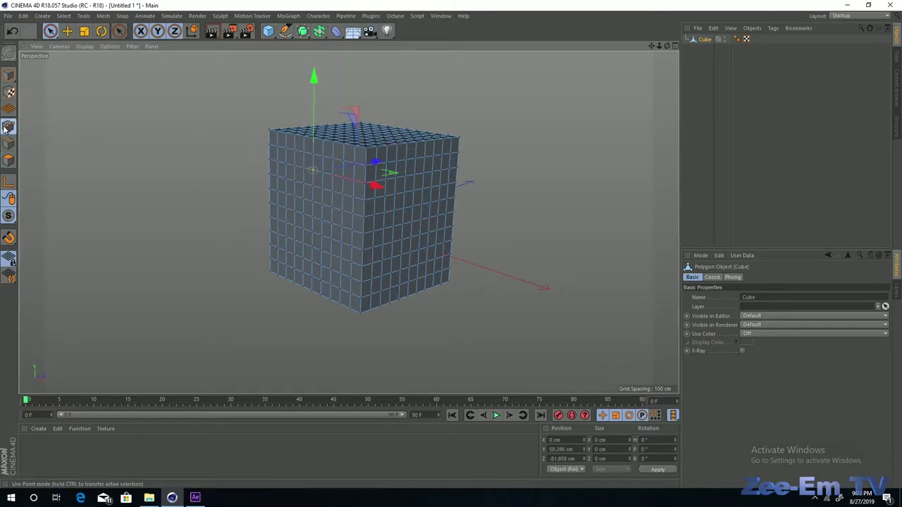
pyautogui.click(321, 204)
pyautogui.click(420, 251)
pyautogui.click(318, 256)
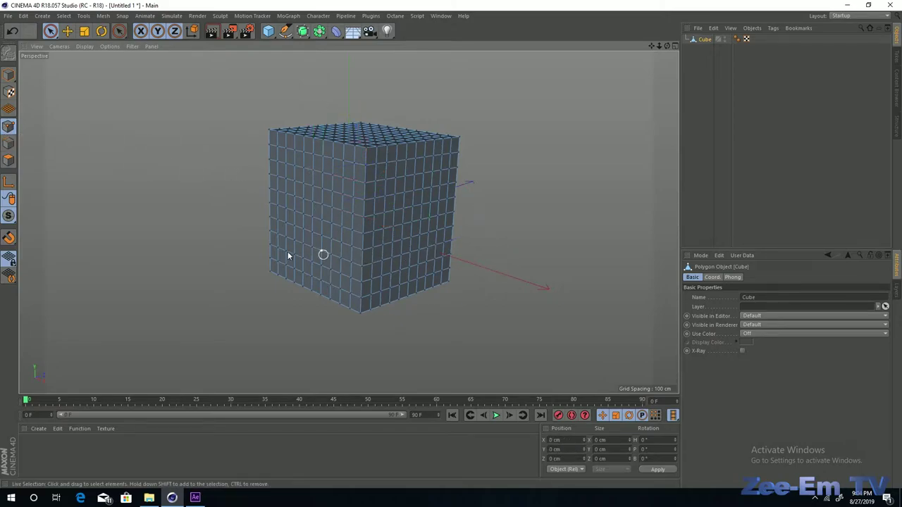
# Switch to Edges mode and select small groups of edges mid-face and on the cube's front vertical corner.
pyautogui.click(7, 143)
pyautogui.click(314, 218)
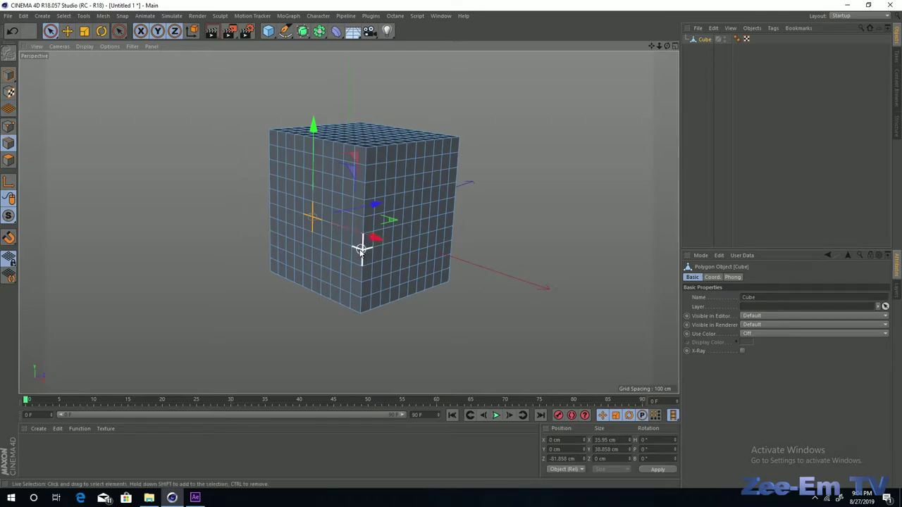
pyautogui.click(362, 246)
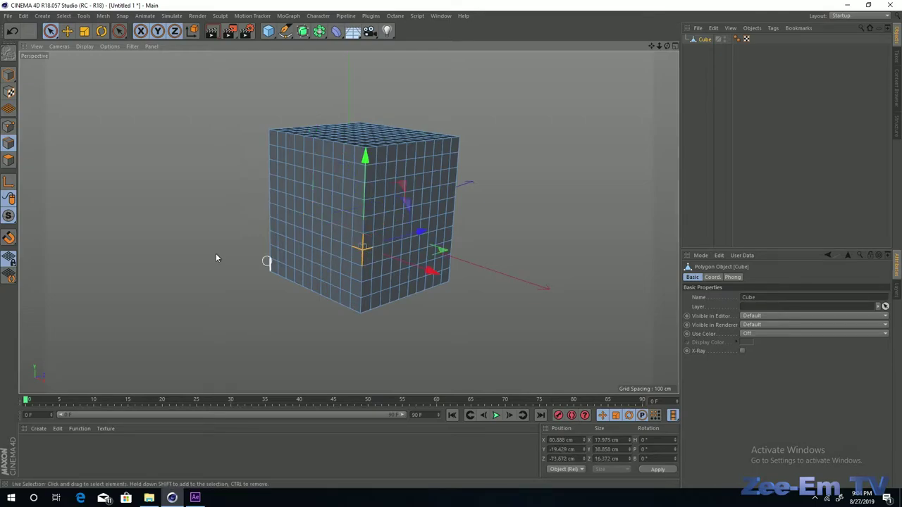
# In Polygons mode, select a large polygon patch around the cube's front corner, and remove the polygons at its centre from the selection.
pyautogui.click(8, 161)
pyautogui.click(346, 235)
pyautogui.click(345, 211)
pyautogui.click(303, 218)
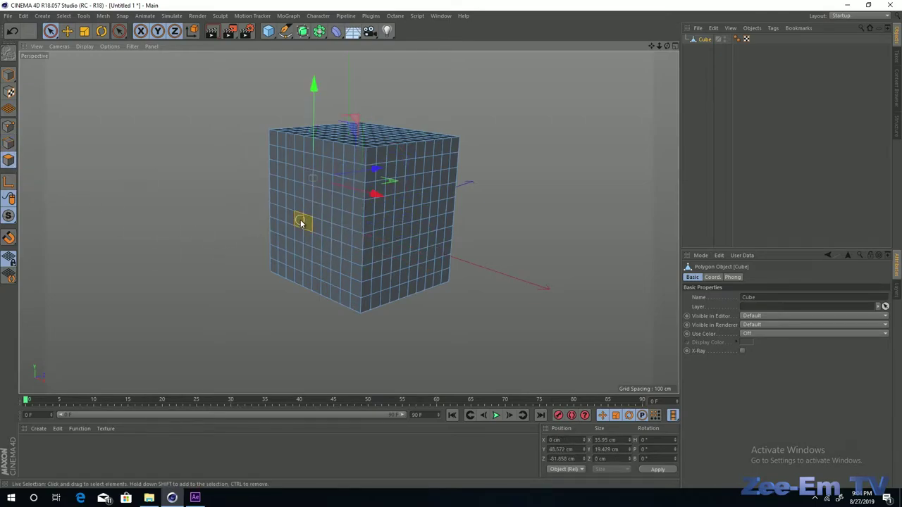
pyautogui.click(342, 243)
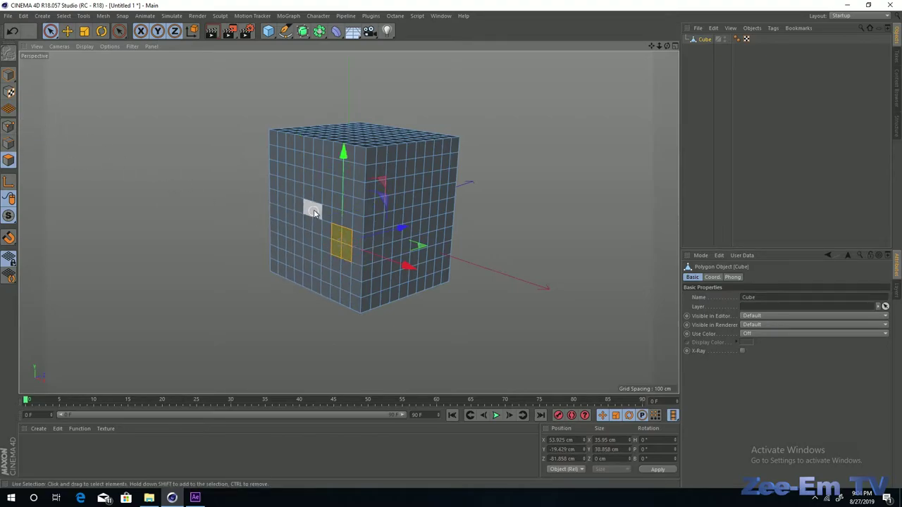
pyautogui.moveTo(308, 210)
pyautogui.mouseDown()
pyautogui.moveTo(317, 183)
pyautogui.moveTo(341, 213)
pyautogui.moveTo(382, 202)
pyautogui.moveTo(427, 204)
pyautogui.moveTo(420, 233)
pyautogui.moveTo(422, 200)
pyautogui.moveTo(386, 210)
pyautogui.moveTo(399, 248)
pyautogui.moveTo(346, 228)
pyautogui.moveTo(375, 238)
pyautogui.moveTo(395, 232)
pyautogui.mouseUp()
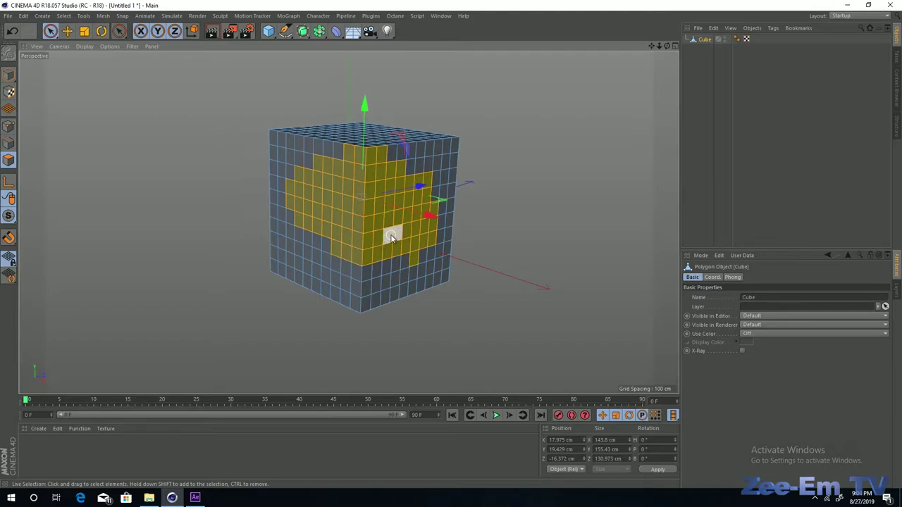
pyautogui.moveTo(342, 198)
pyautogui.keyDown('ctrl'); pyautogui.mouseDown()
pyautogui.moveTo(368, 212)
pyautogui.moveTo(355, 214)
pyautogui.moveTo(360, 189)
pyautogui.moveTo(397, 215)
pyautogui.moveTo(376, 222)
pyautogui.moveTo(350, 209)
pyautogui.moveTo(367, 184)
pyautogui.moveTo(386, 202)
pyautogui.moveTo(368, 231)
pyautogui.mouseUp(); pyautogui.keyUp('ctrl')
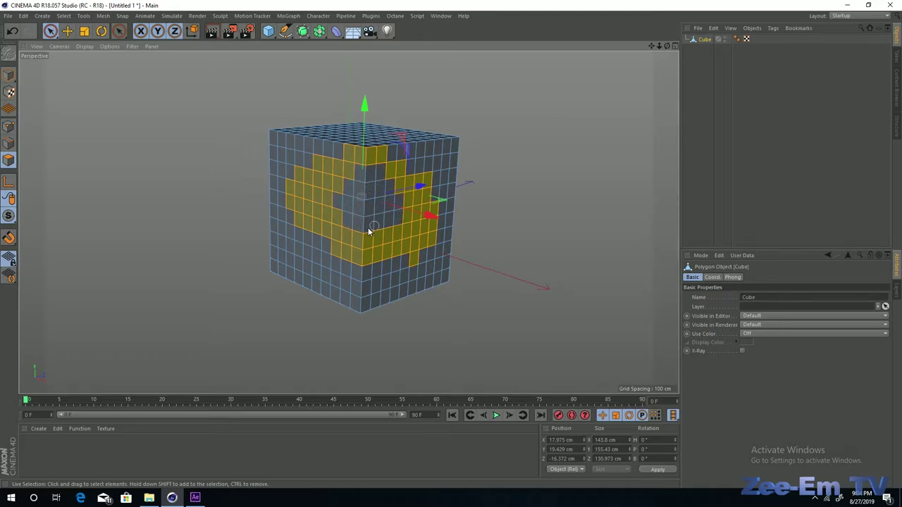
# Brush-select edges on the cube's front-left face in Edges mode, and points on the same face in Points mode.
pyautogui.click(8, 143)
pyautogui.moveTo(321, 247)
pyautogui.mouseDown()
pyautogui.moveTo(330, 219)
pyautogui.moveTo(326, 176)
pyautogui.moveTo(367, 186)
pyautogui.moveTo(346, 148)
pyautogui.mouseUp()
pyautogui.click(9, 127)
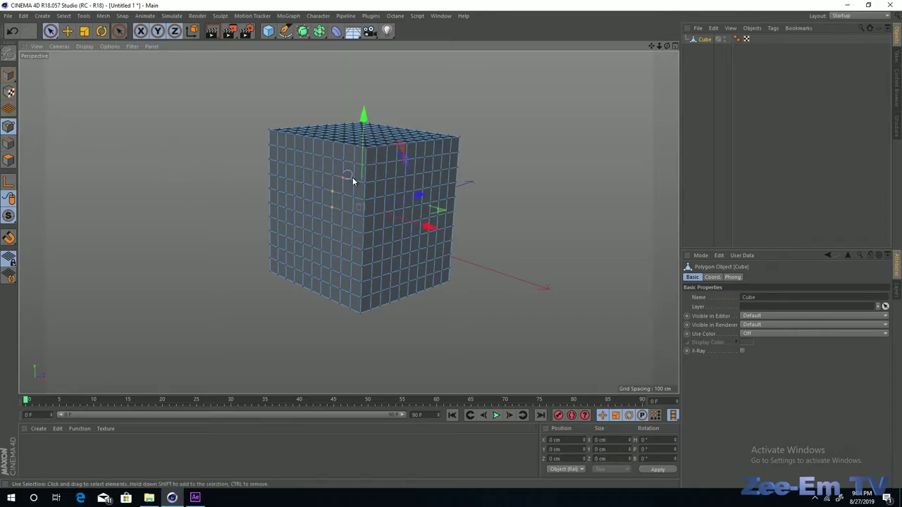
pyautogui.moveTo(342, 189); pyautogui.dragTo(350, 258)
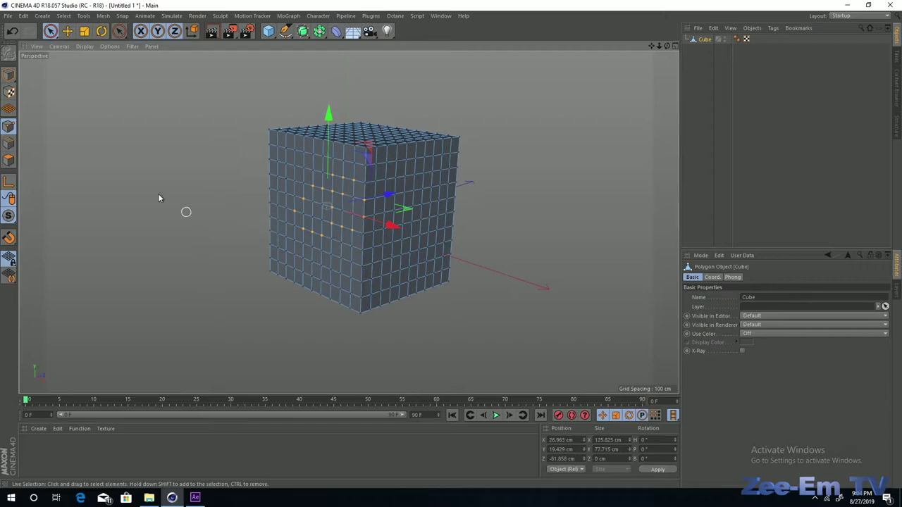
# Use Rectangle Selection to enclose the whole cube and select all its points.
pyautogui.click(57, 40)
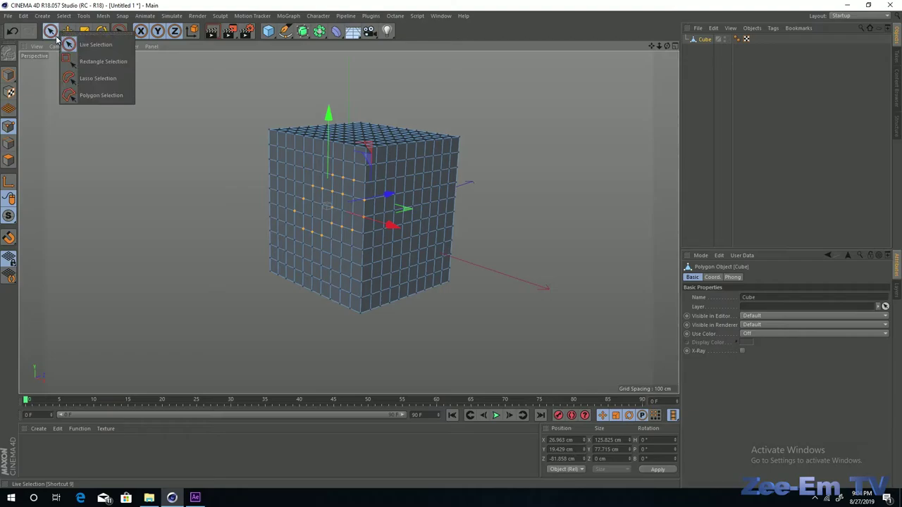
pyautogui.click(99, 63)
pyautogui.moveTo(217, 92); pyautogui.dragTo(497, 345)
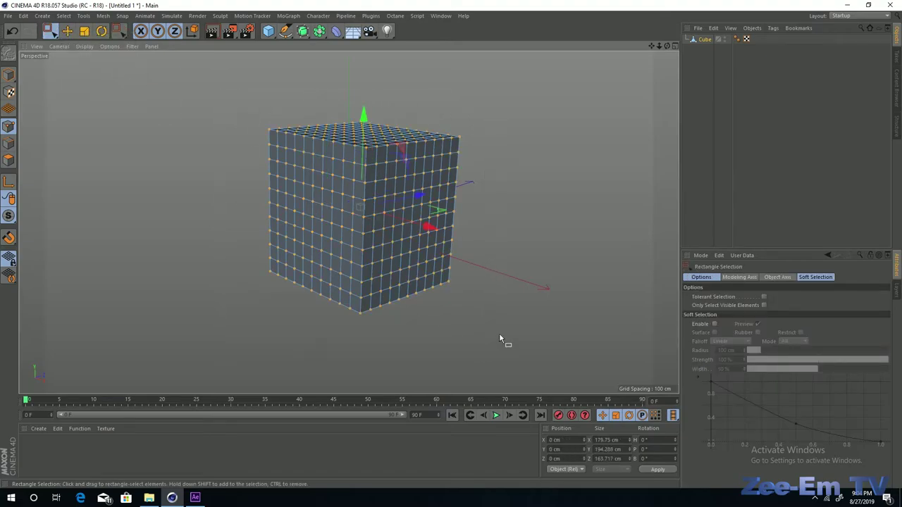
# Use Lasso Selection to select points around the upper part of the cube's front corner, and replace them with points around its lower part.
pyautogui.click(50, 31)
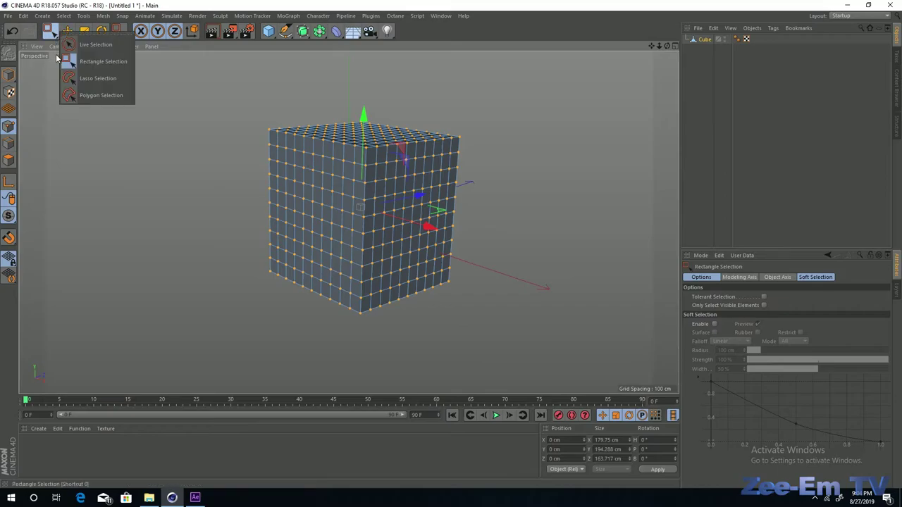
pyautogui.click(100, 79)
pyautogui.moveTo(326, 263)
pyautogui.mouseDown()
pyautogui.moveTo(325, 220)
pyautogui.moveTo(367, 246)
pyautogui.moveTo(331, 271)
pyautogui.mouseUp()
pyautogui.moveTo(333, 183)
pyautogui.mouseDown()
pyautogui.moveTo(353, 158)
pyautogui.moveTo(410, 174)
pyautogui.moveTo(397, 204)
pyautogui.moveTo(351, 197)
pyautogui.moveTo(327, 180)
pyautogui.mouseUp()
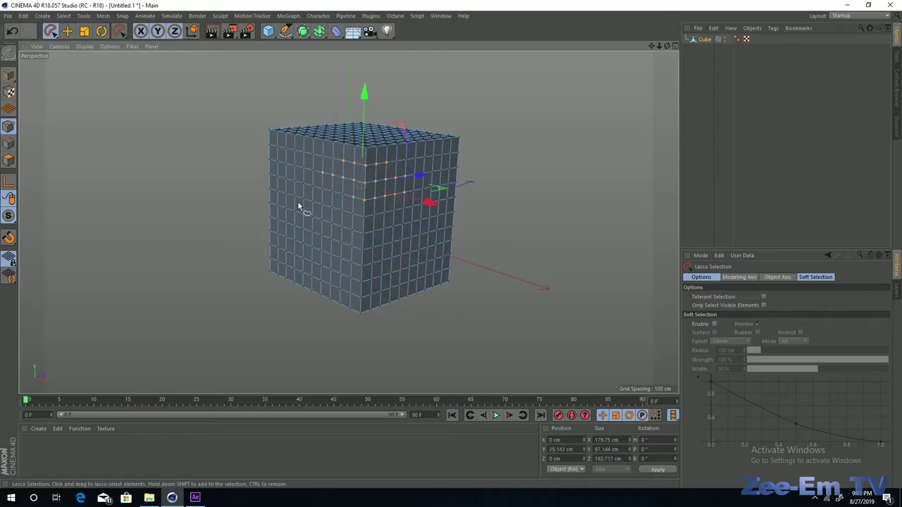
pyautogui.moveTo(304, 220)
pyautogui.mouseDown()
pyautogui.moveTo(382, 223)
pyautogui.moveTo(373, 271)
pyautogui.moveTo(315, 247)
pyautogui.moveTo(305, 220)
pyautogui.mouseUp()
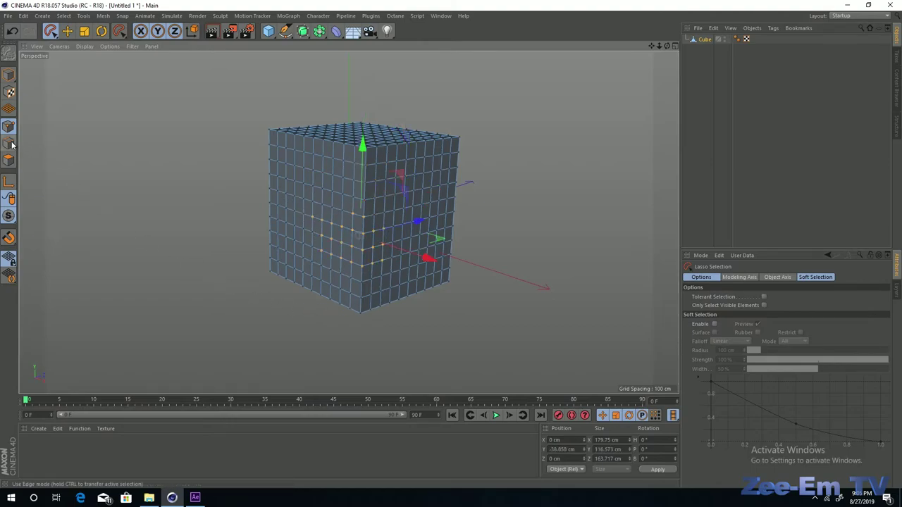
# Use Polygon Selection to outline a six-cornered area over the cube's front sides, closing it at its start to select the enclosed points.
pyautogui.click(50, 31)
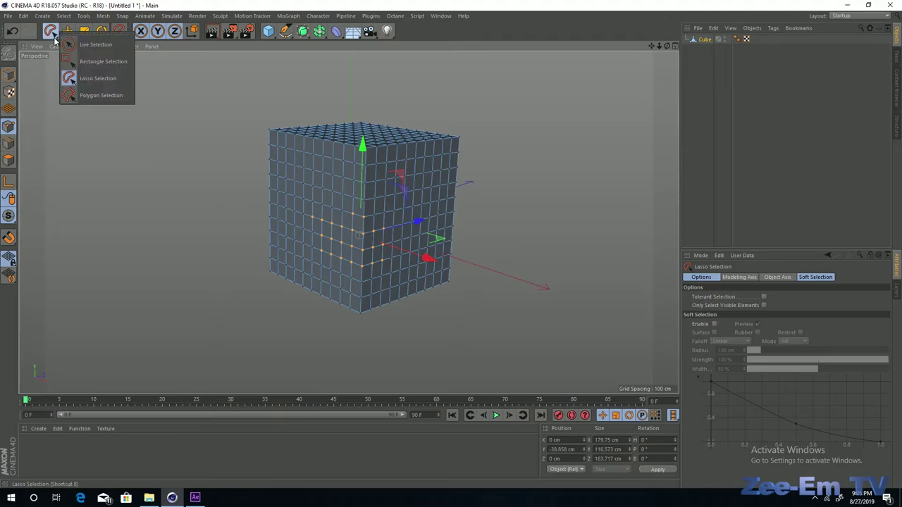
pyautogui.click(100, 96)
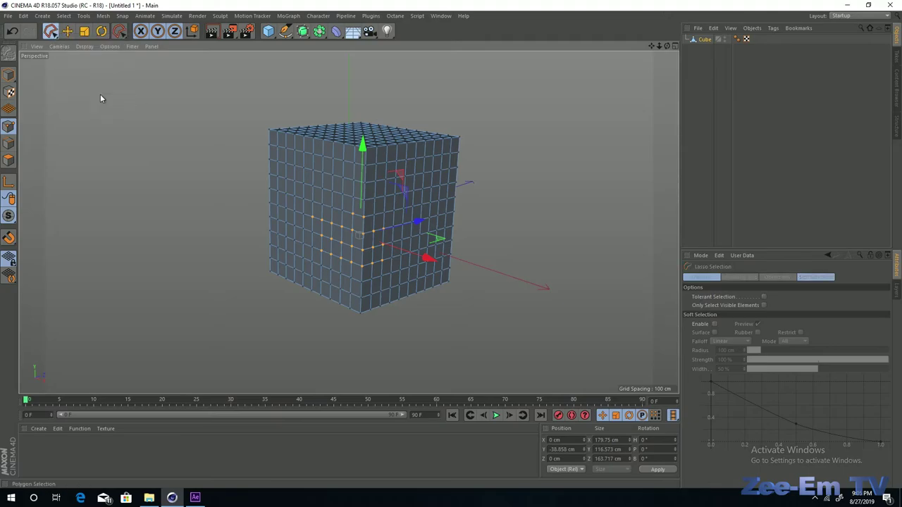
pyautogui.click(249, 236)
pyautogui.click(303, 149)
pyautogui.click(415, 168)
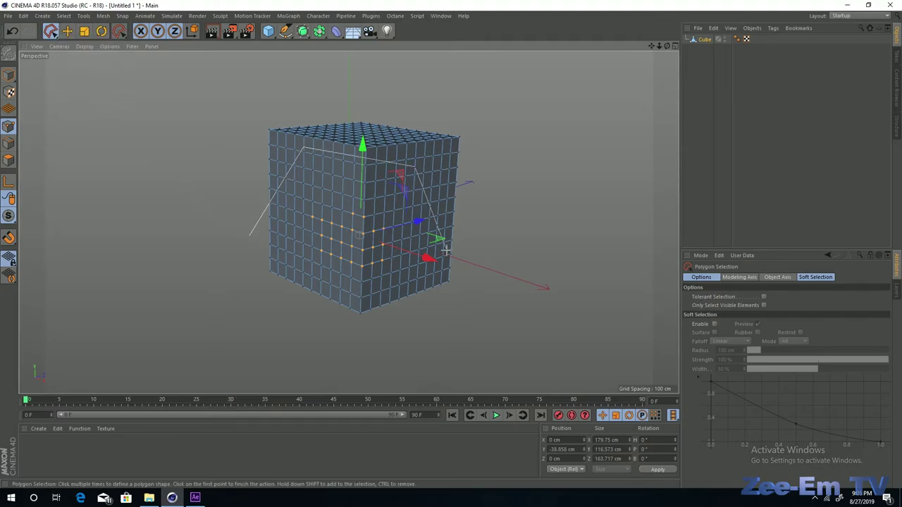
pyautogui.click(442, 242)
pyautogui.click(390, 288)
pyautogui.click(297, 323)
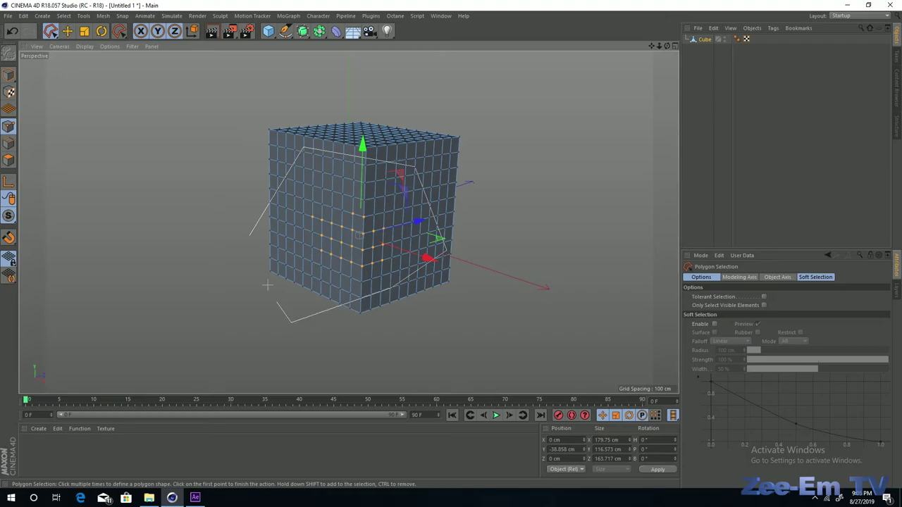
pyautogui.click(249, 235)
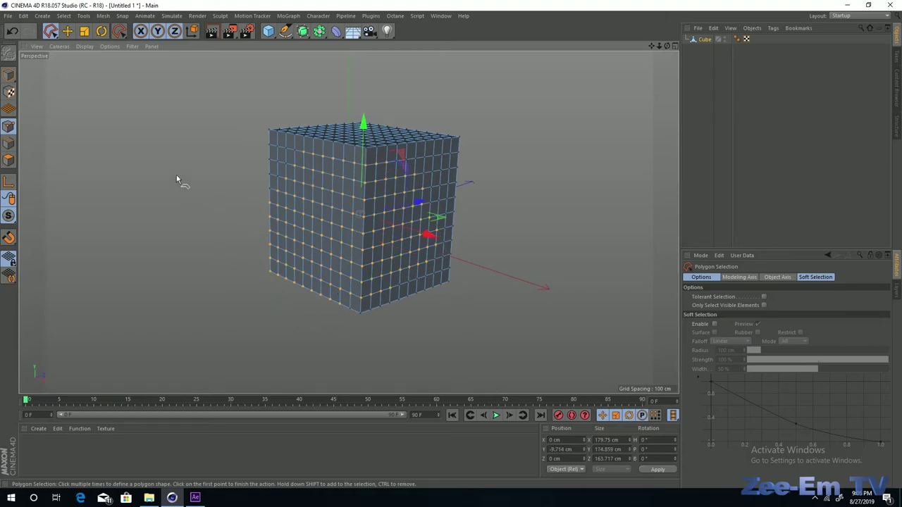
pyautogui.hotkey('ctrl', 'z')
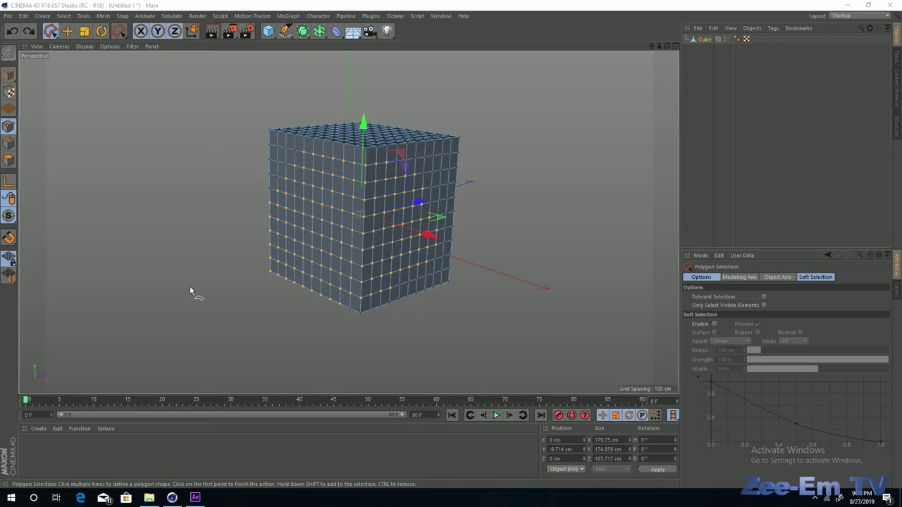